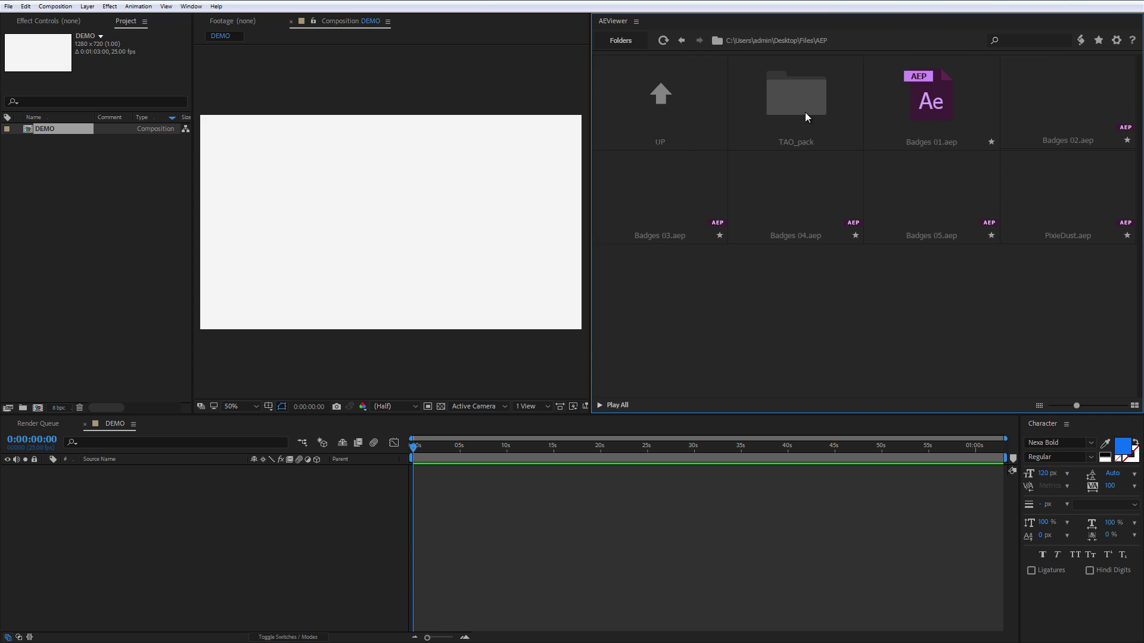
Step: Browse up to the Files folder, into AI, and back to Files
double_click(654, 105)
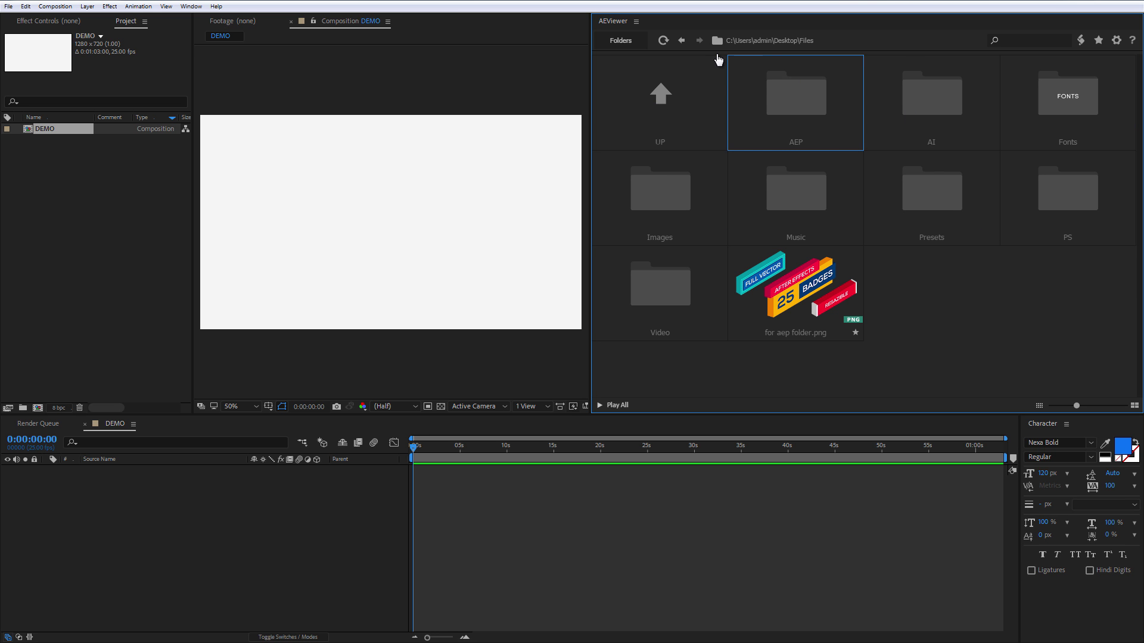
double_click(950, 97)
left_click(682, 40)
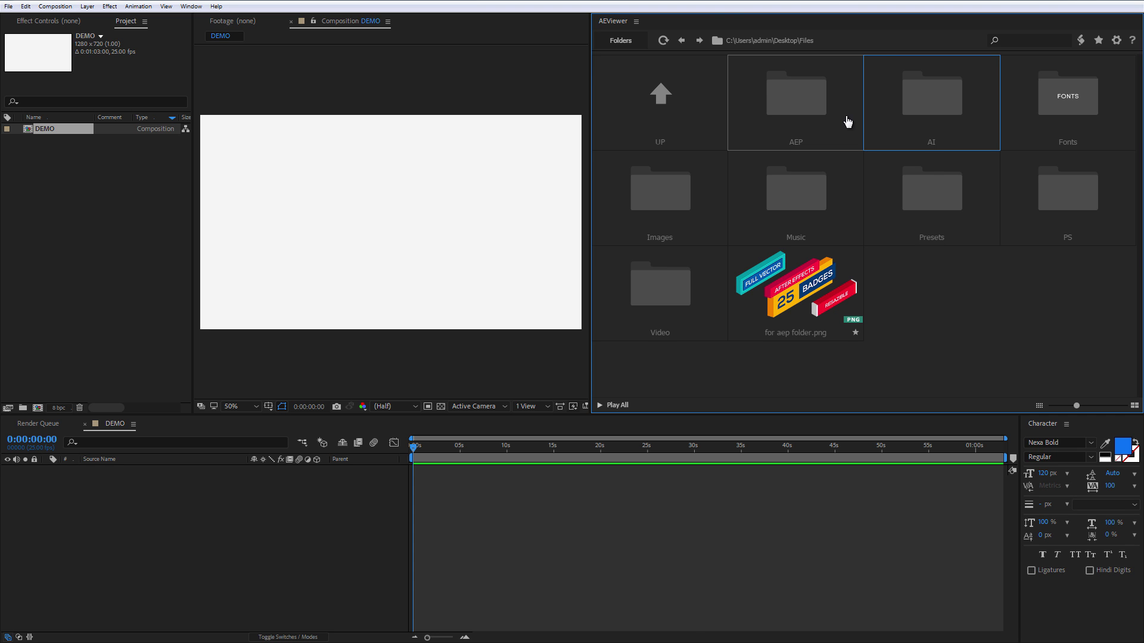
Step: Browse the AI folder through the Choose Folder tree, then edit the path back to Files
left_click(717, 40)
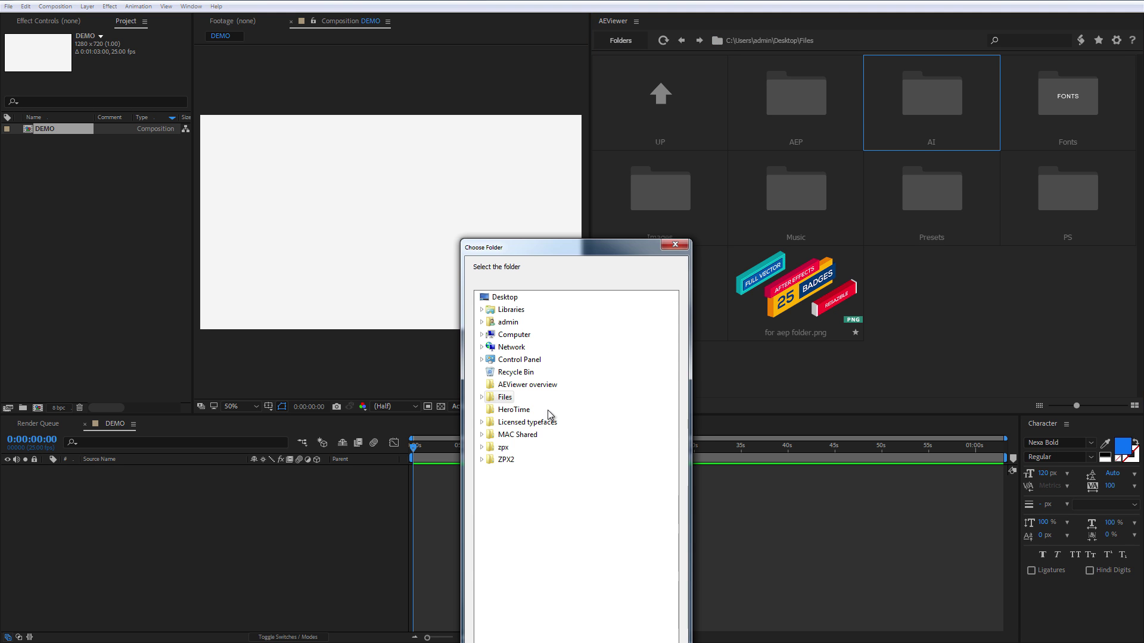
double_click(504, 397)
left_click(517, 423)
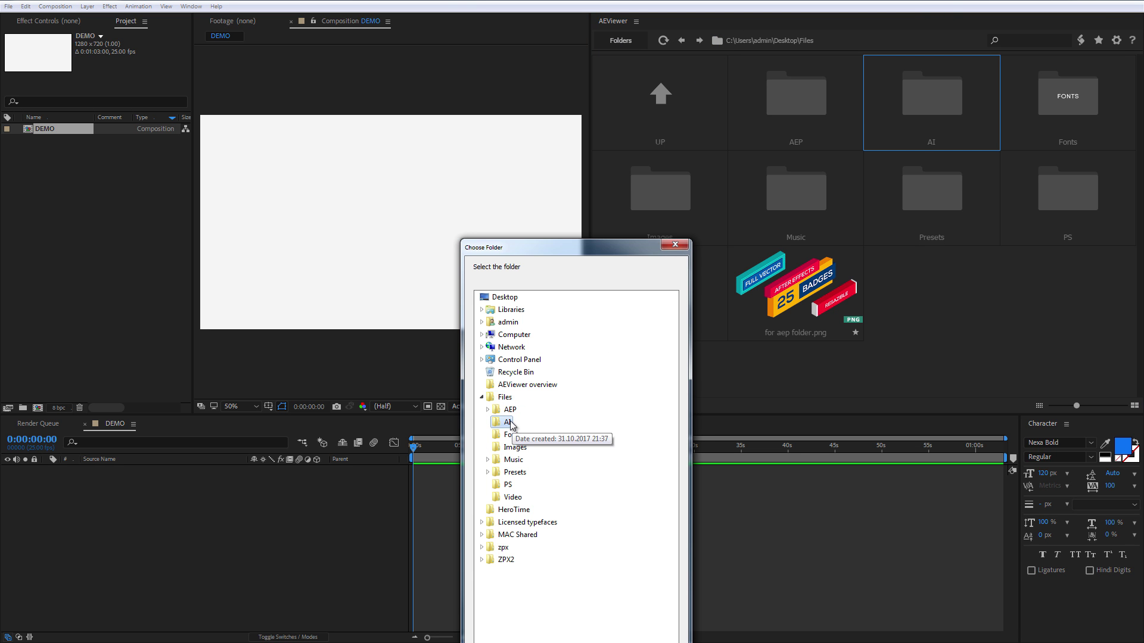
key("Return")
left_click(815, 43)
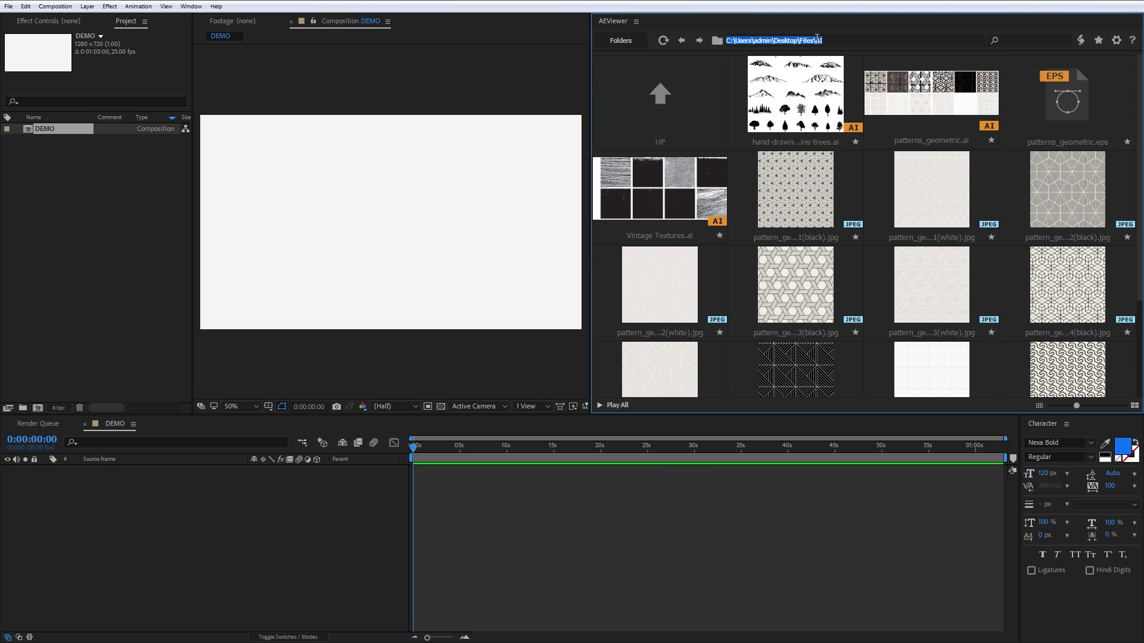
left_click(816, 38)
left_click(834, 39)
left_click(834, 39)
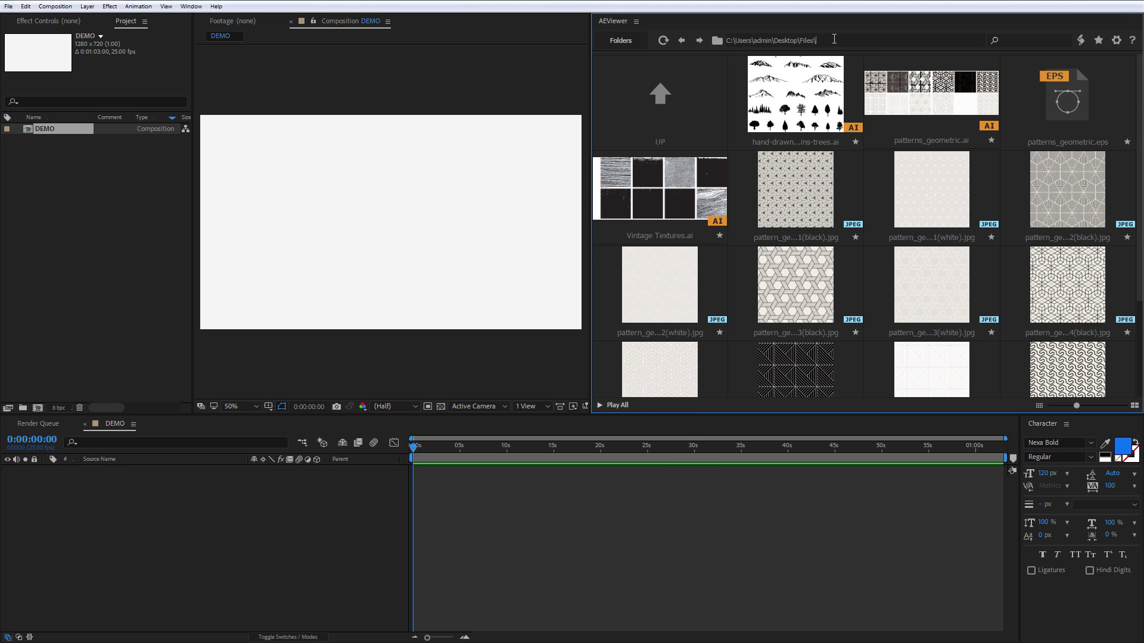
key("Return")
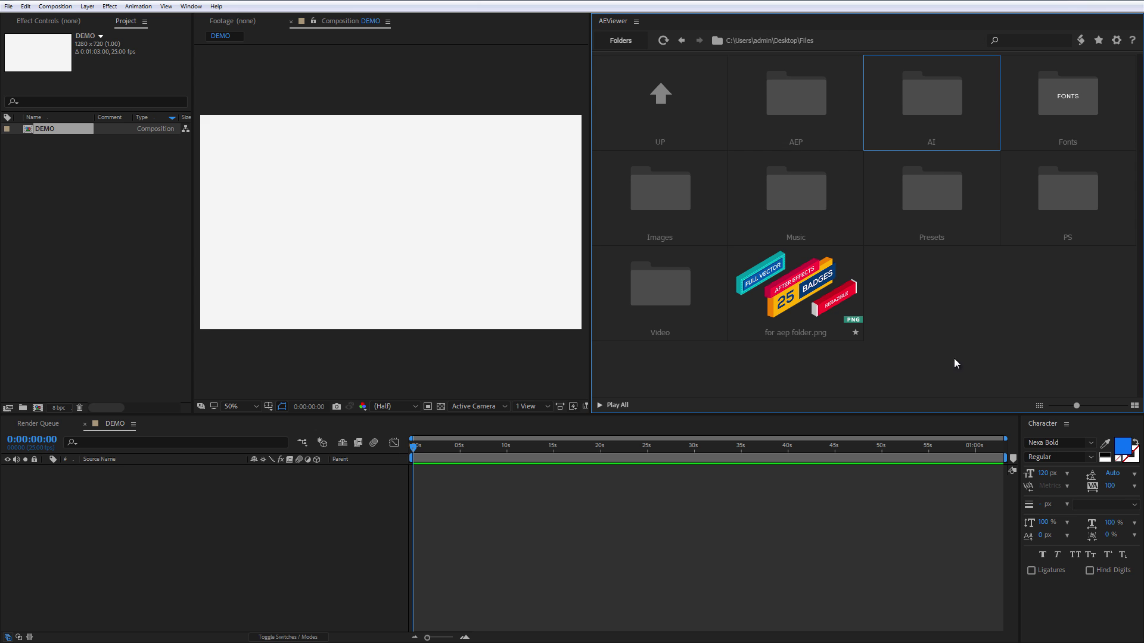
Step: Set the AEP folder's custom preview image to for aep folder.png from the Files folder
left_click(826, 118)
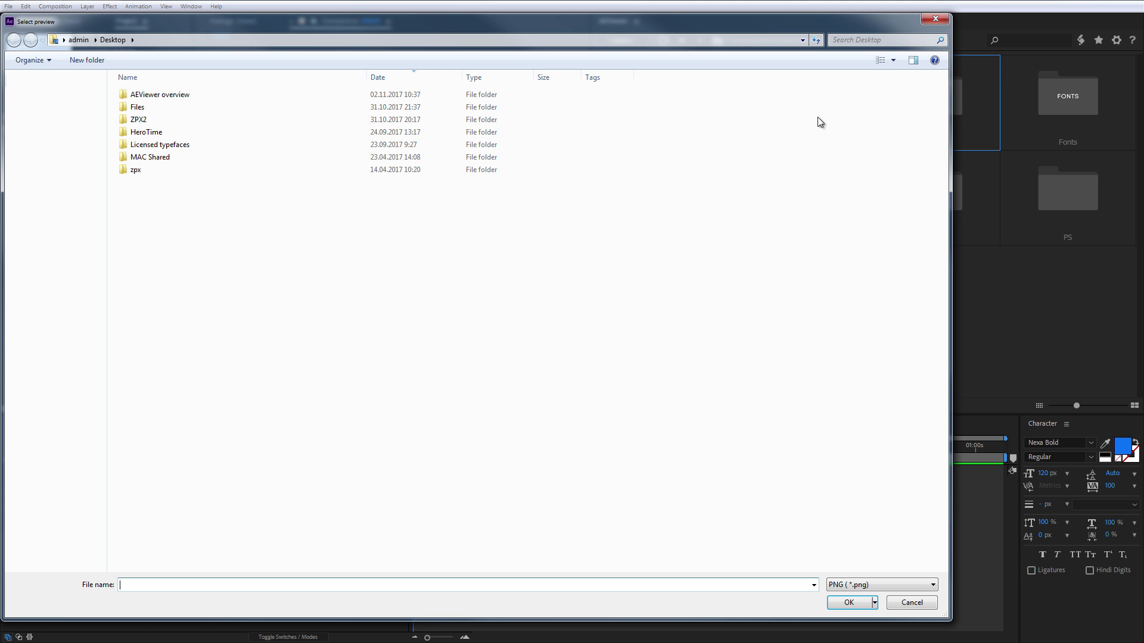
double_click(152, 109)
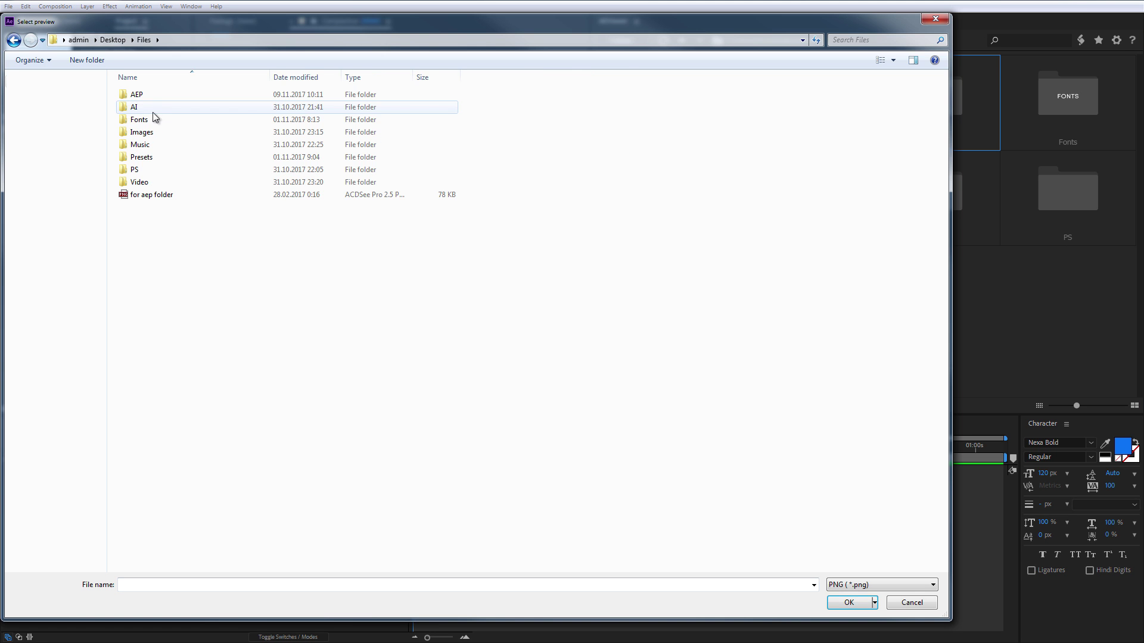
double_click(147, 202)
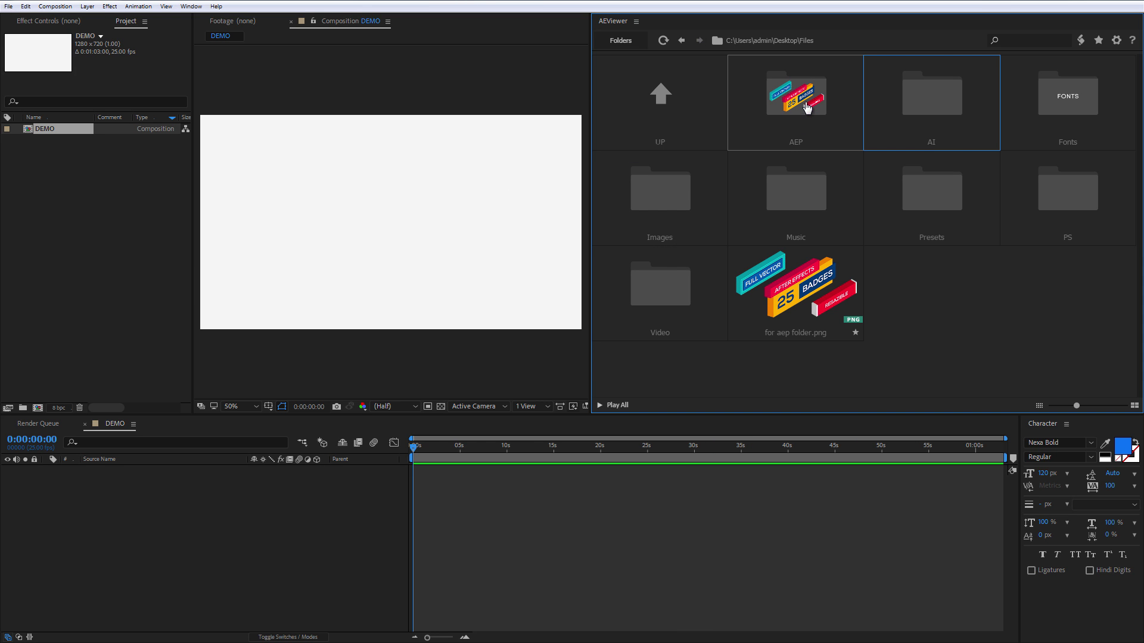
left_click(630, 42)
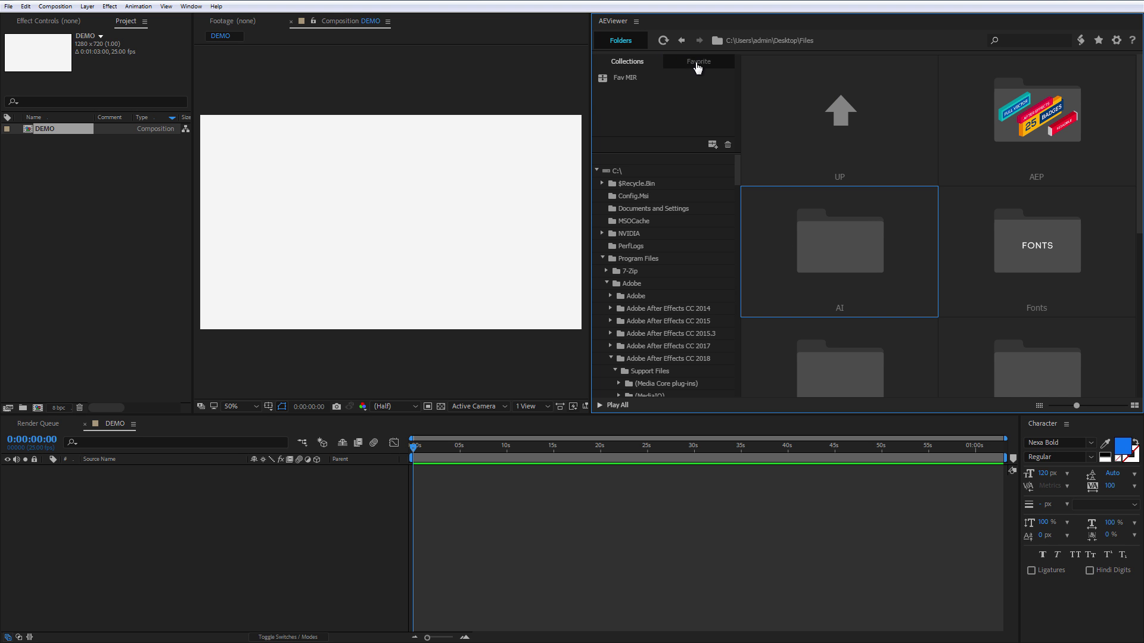
left_click(694, 64)
left_click(637, 63)
scroll(651, 298, "down", 1)
scroll(652, 298, "up", 1)
double_click(992, 133)
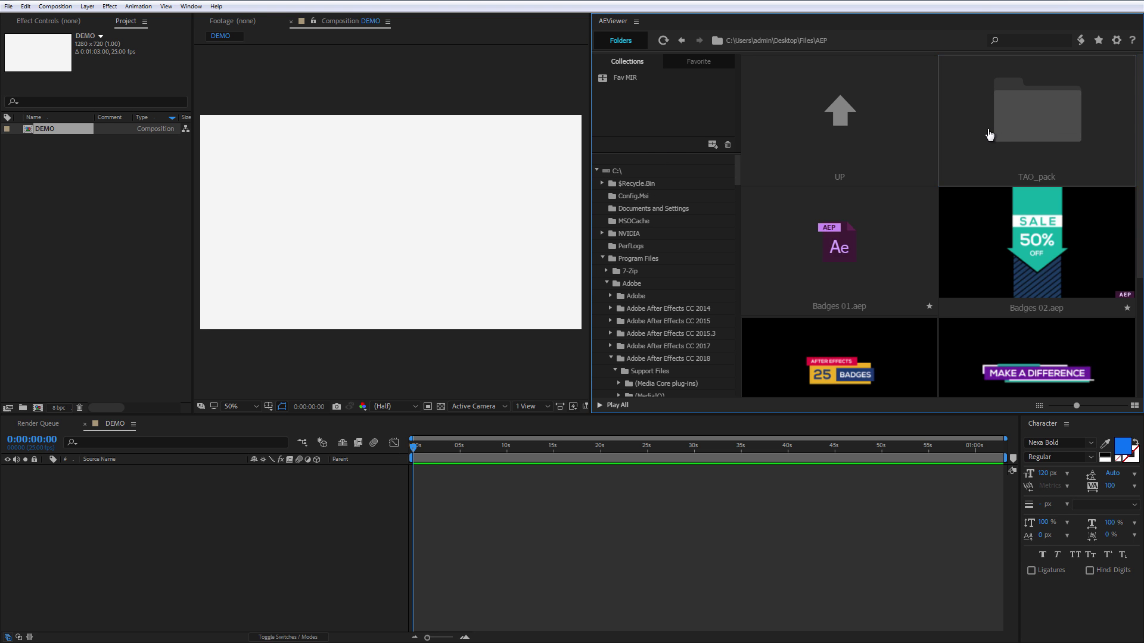
left_click(633, 49)
left_click(623, 47)
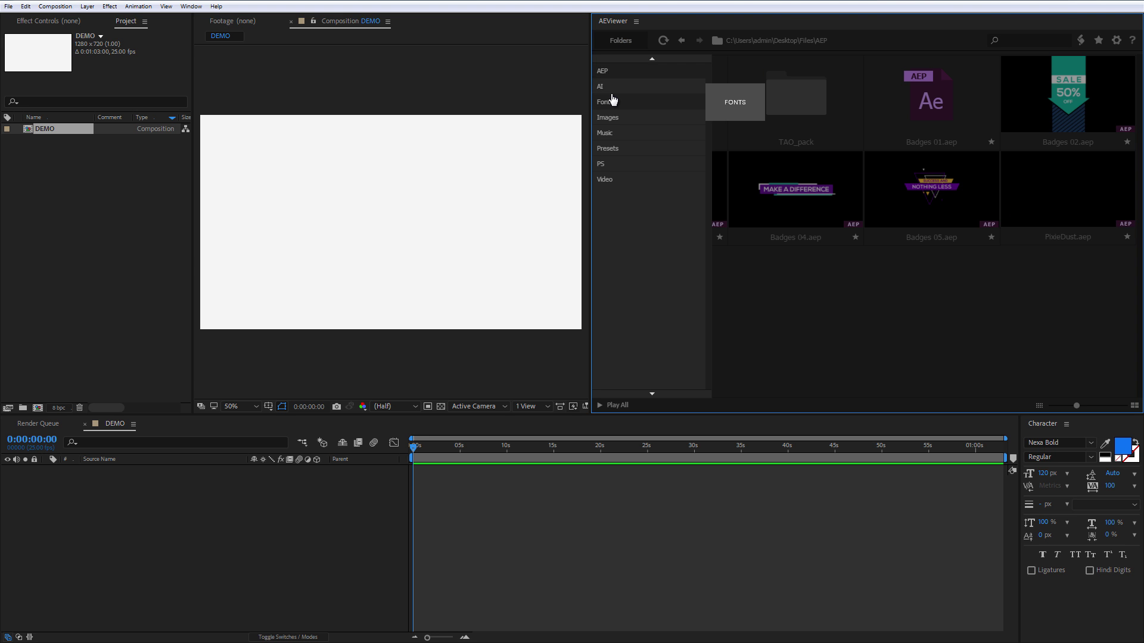
left_click(614, 91)
left_click(620, 40)
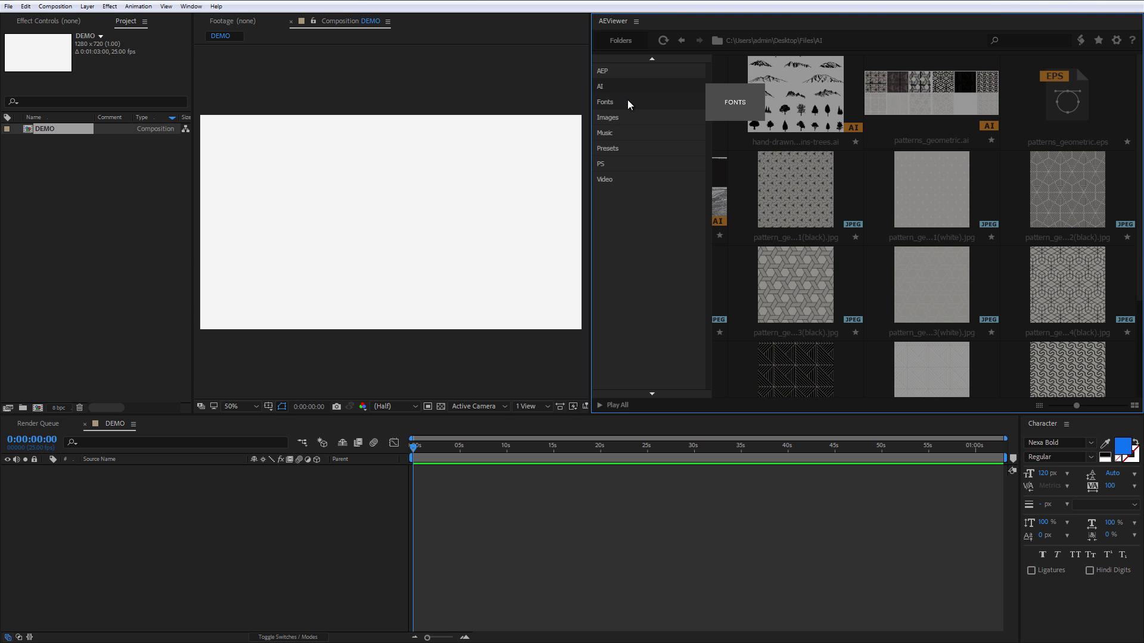
left_click(627, 99)
left_click(620, 41)
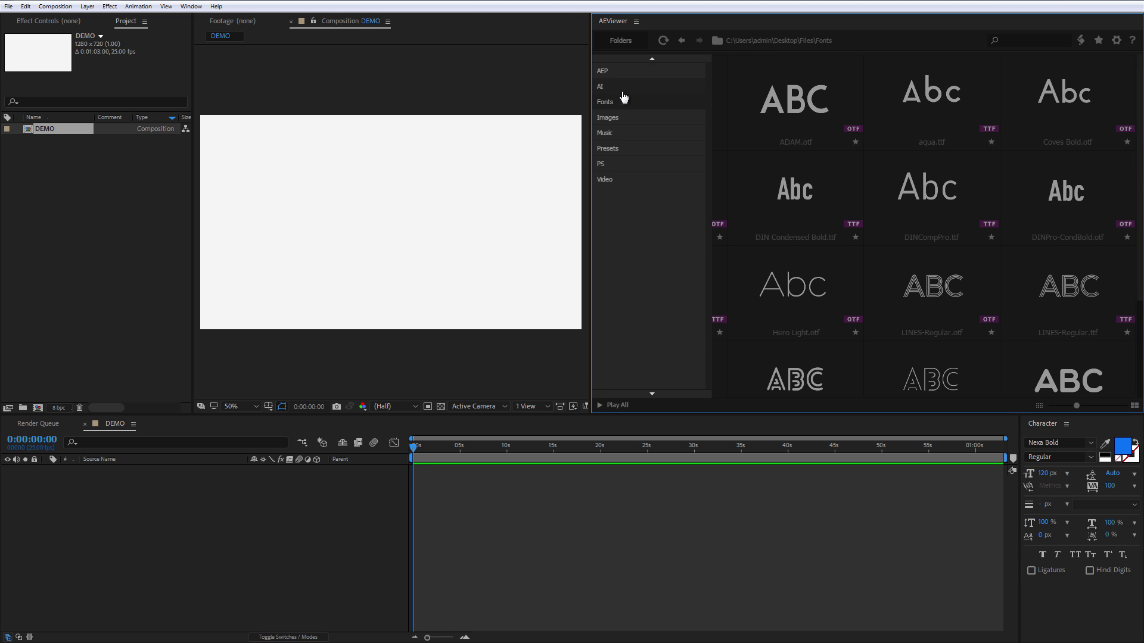
left_click(618, 121)
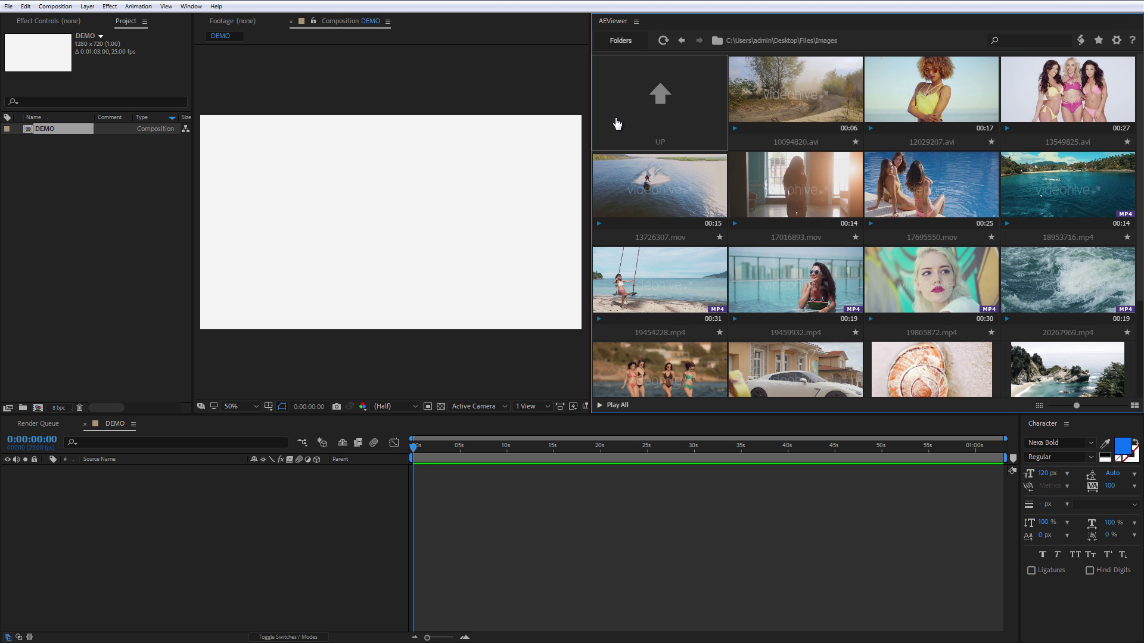
left_click(617, 123)
Step: Search the library for 'badg', look at a result, then clear the search
left_click(1037, 38)
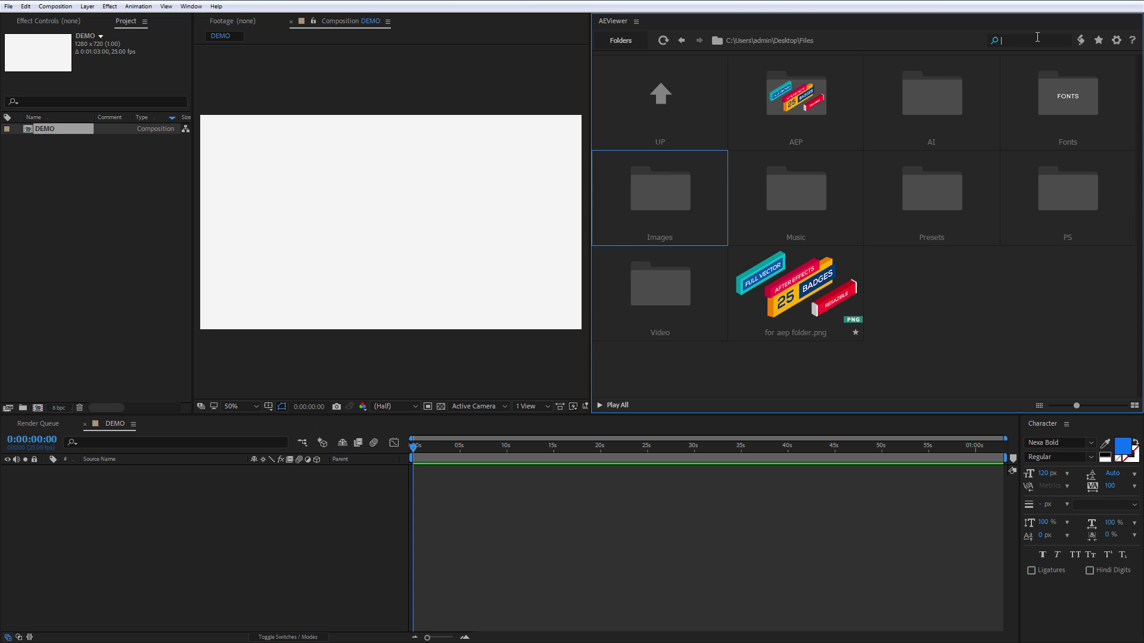
type("badges")
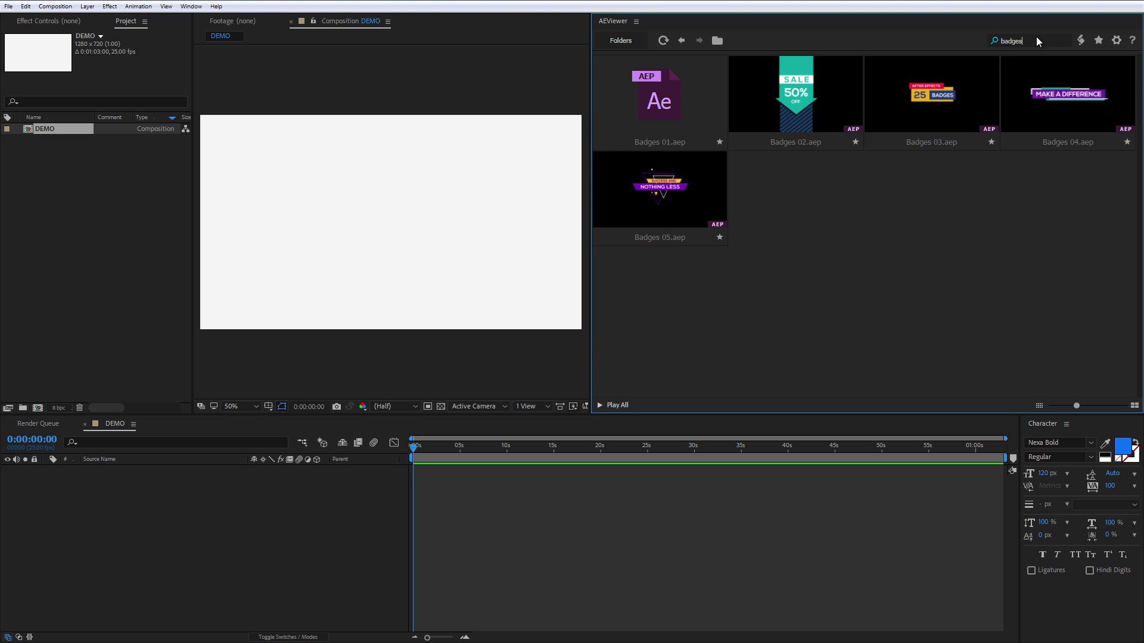
mouse_move(1025, 74)
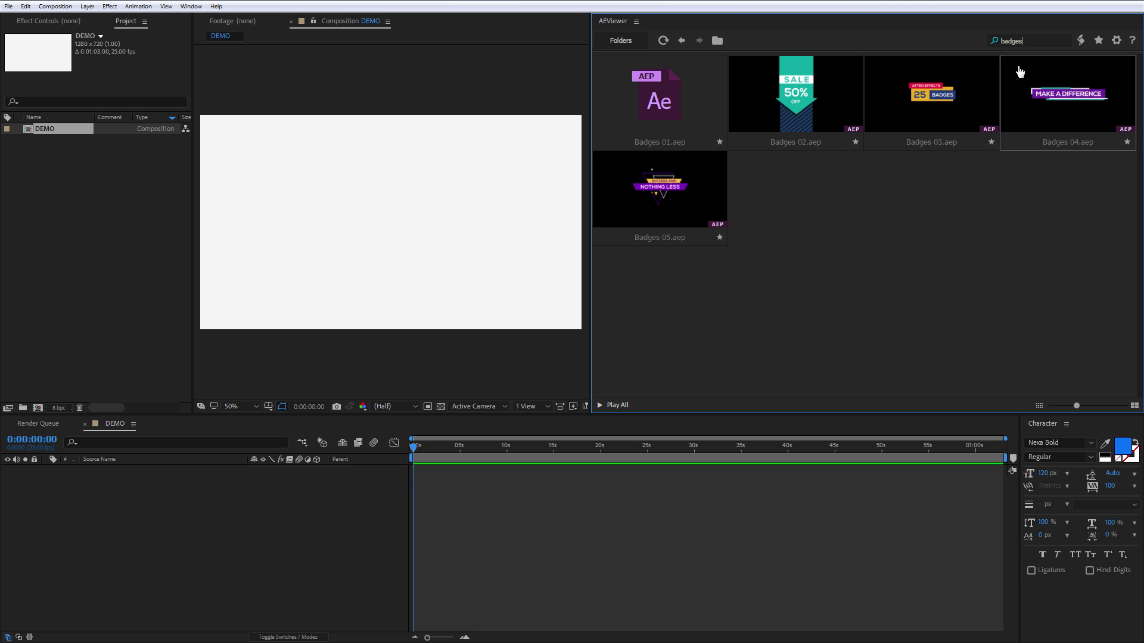
key("BackSpace")
key("BackSpace")
key("BackSpace")
key("BackSpace")
key("BackSpace")
key("BackSpace")
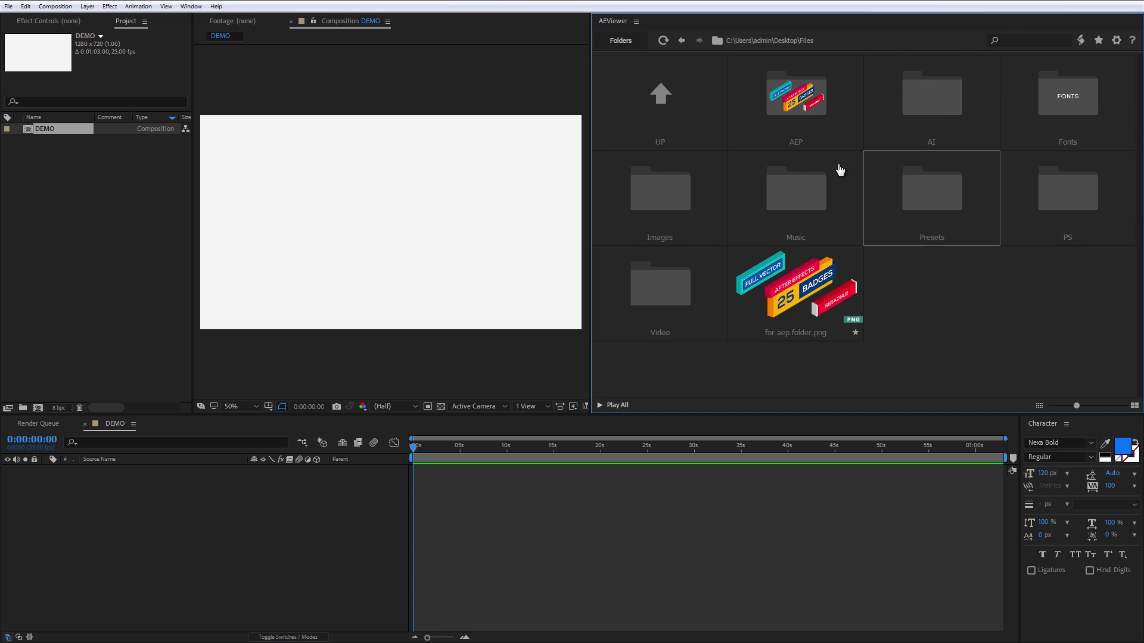
Step: Open the AEP folder and resize its thumbnails to four per row
left_click(837, 170)
mouse_move(1076, 405)
left_mouse_down()
mouse_move(1132, 407)
mouse_move(1071, 408)
left_mouse_up()
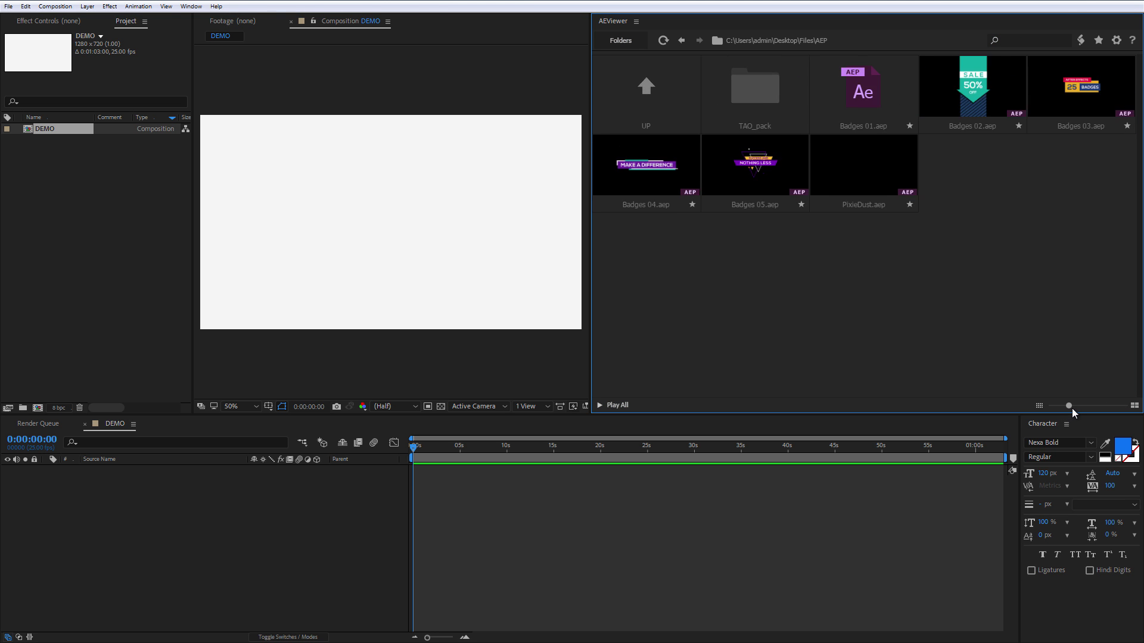
left_click(1039, 406)
left_click(1135, 406)
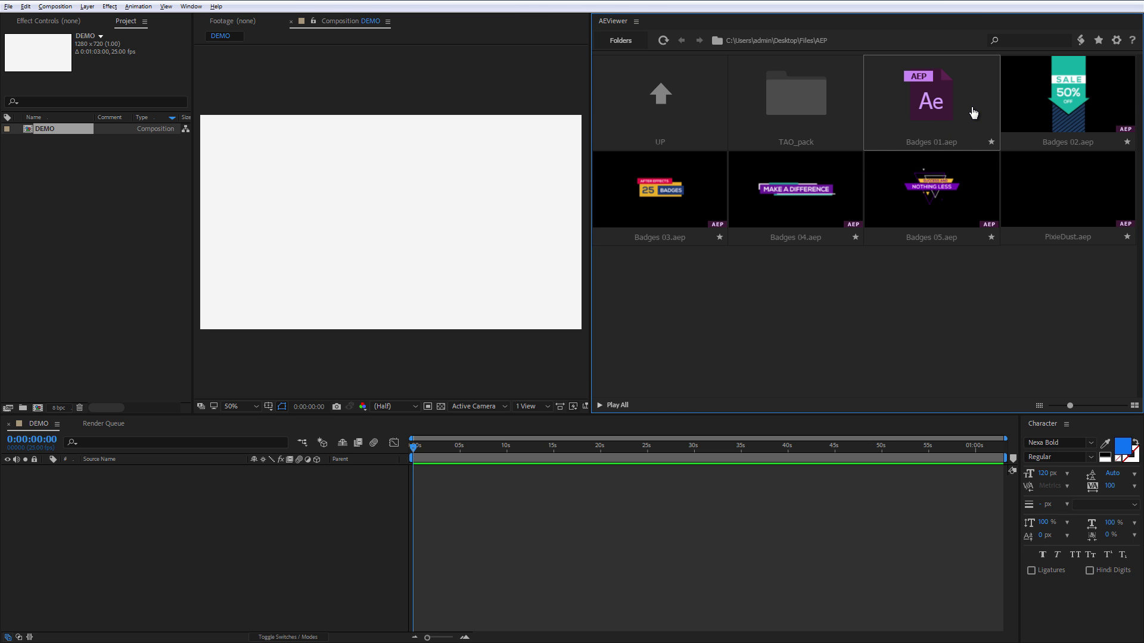
Step: Create a preview for Badges 01.aep without saving, using frame 00031 as the still
right_click(939, 105)
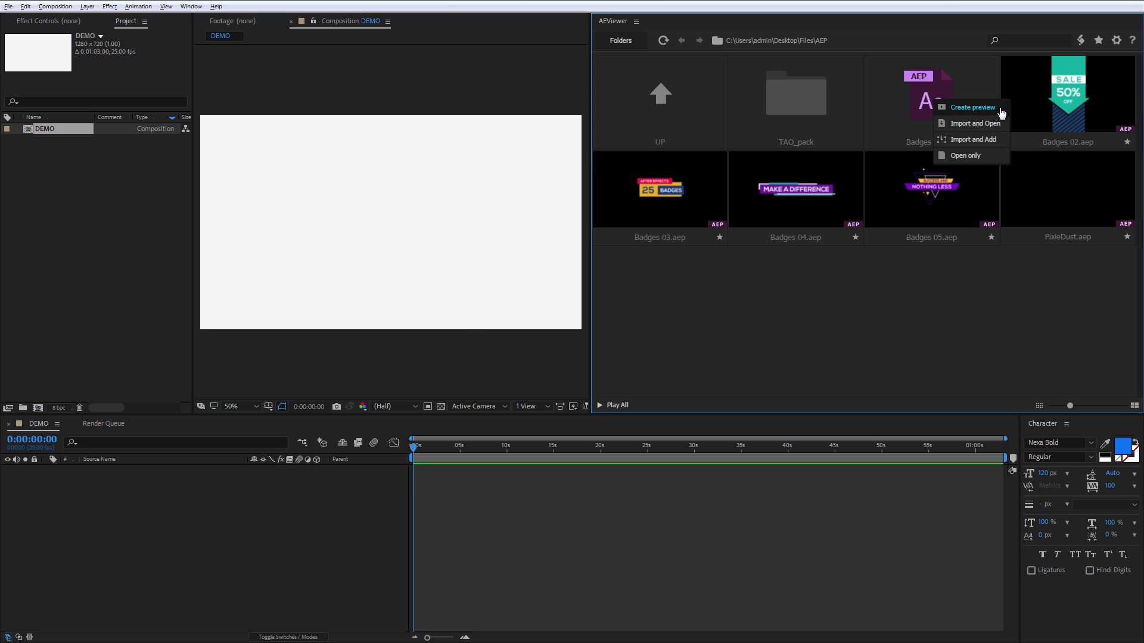
left_click(972, 108)
left_click(588, 336)
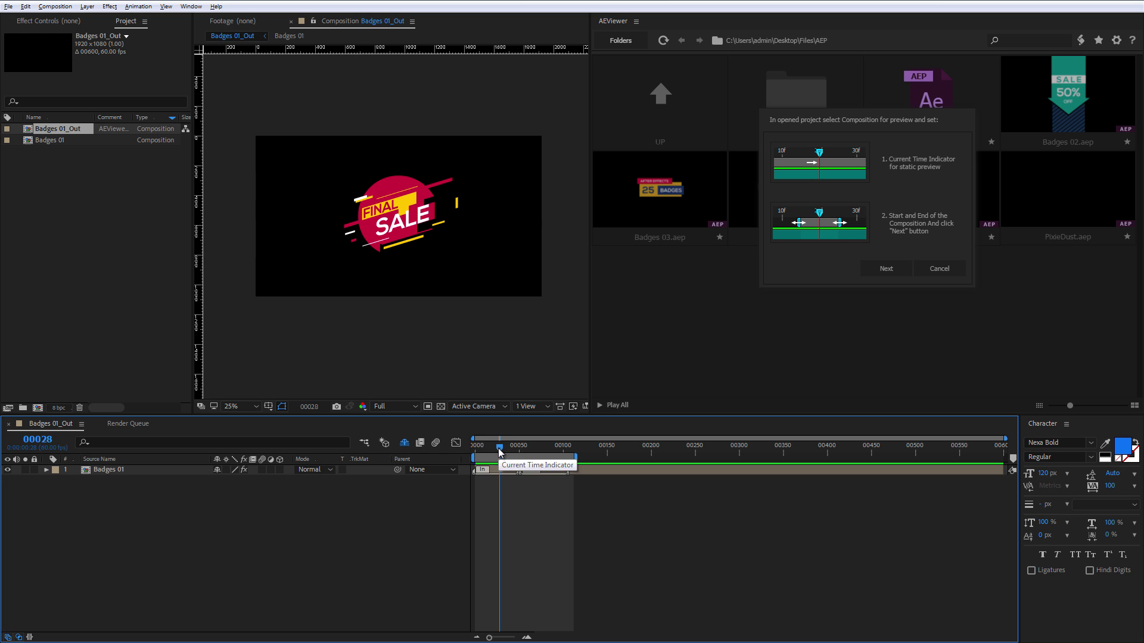
left_click_drag(500, 451, 503, 448)
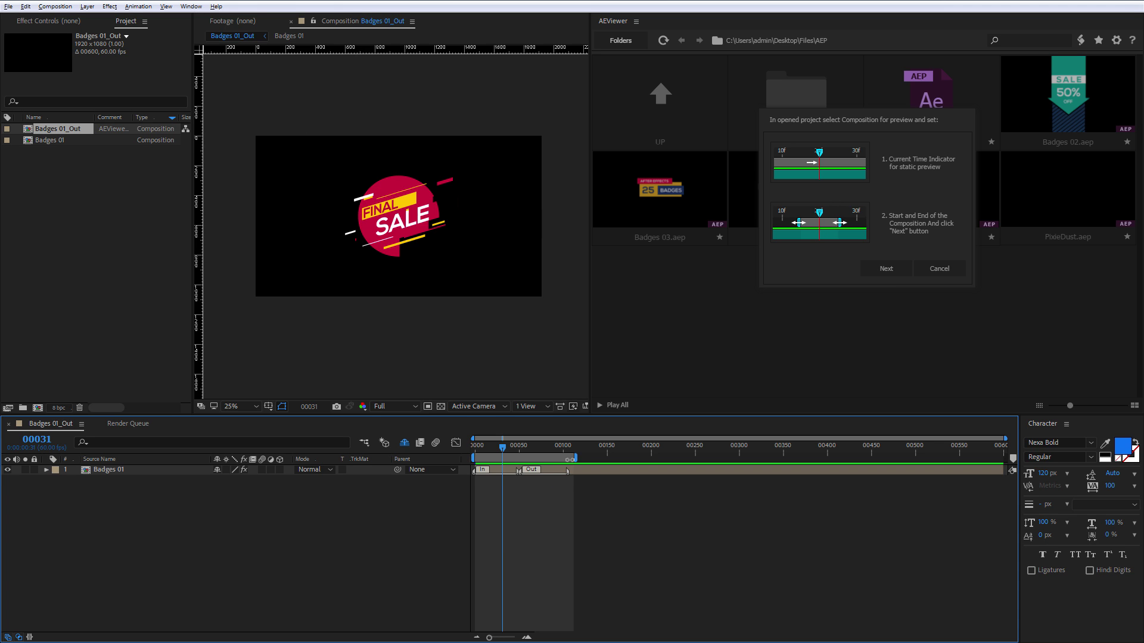
left_click(887, 271)
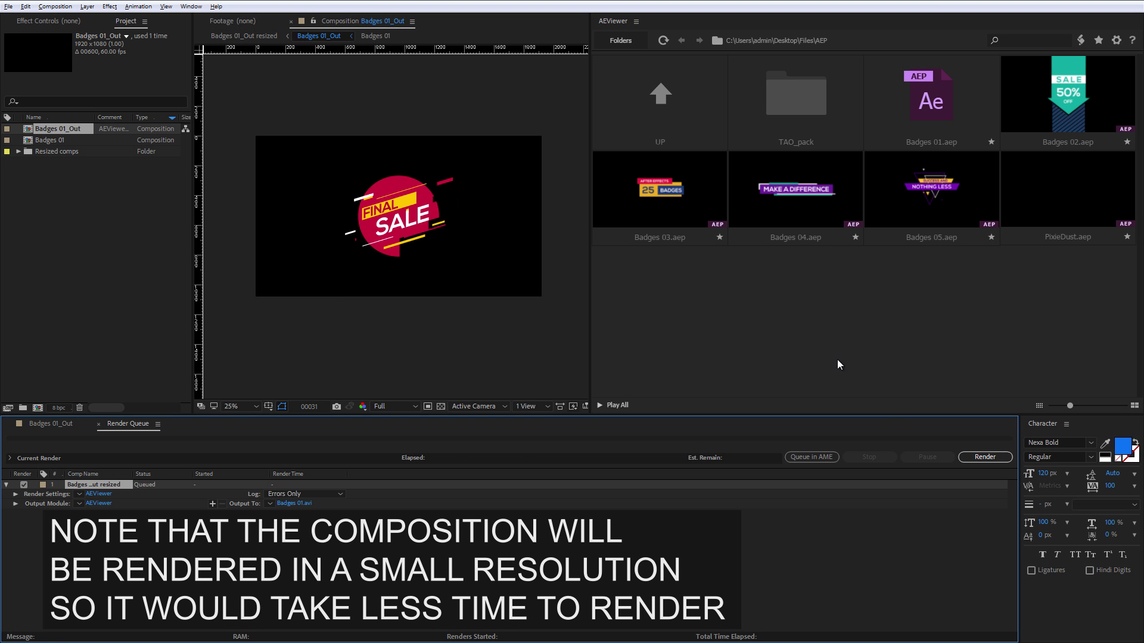
Step: Render the queued Badges 01 preview, refresh AEViewer, then play and pause all thumbnails
left_click(977, 458)
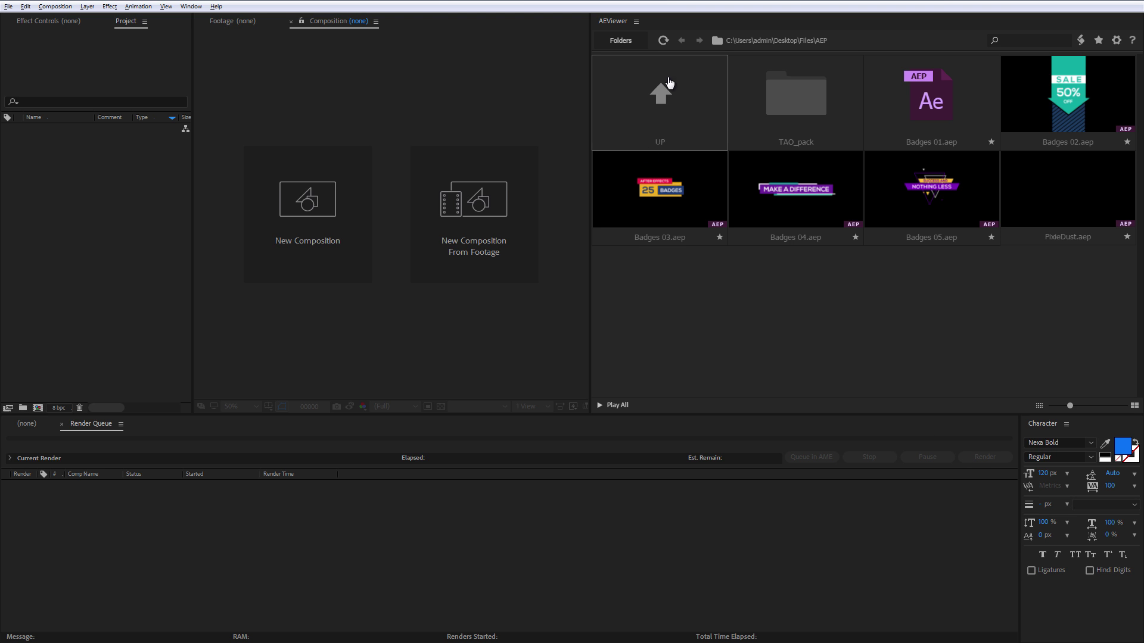
left_click(662, 40)
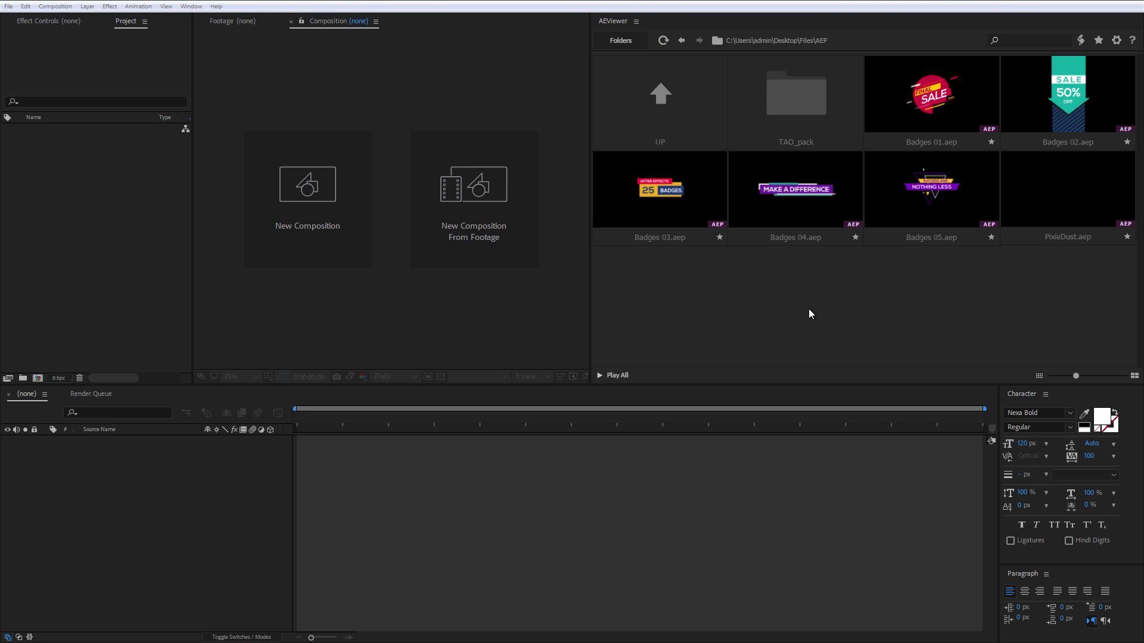
left_click(617, 376)
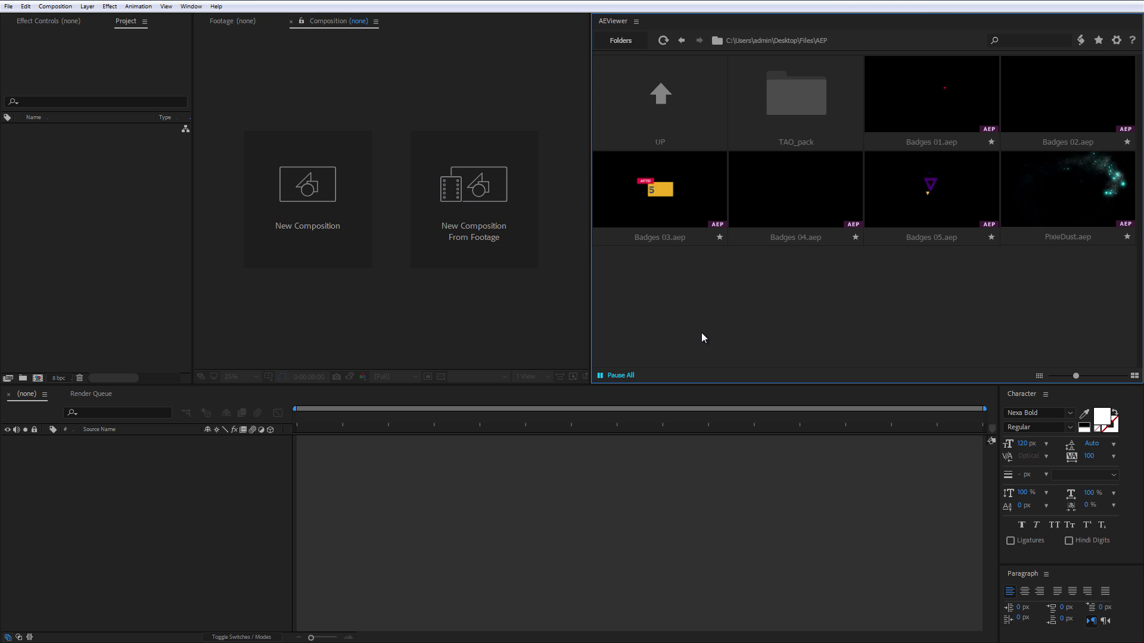
left_click(617, 375)
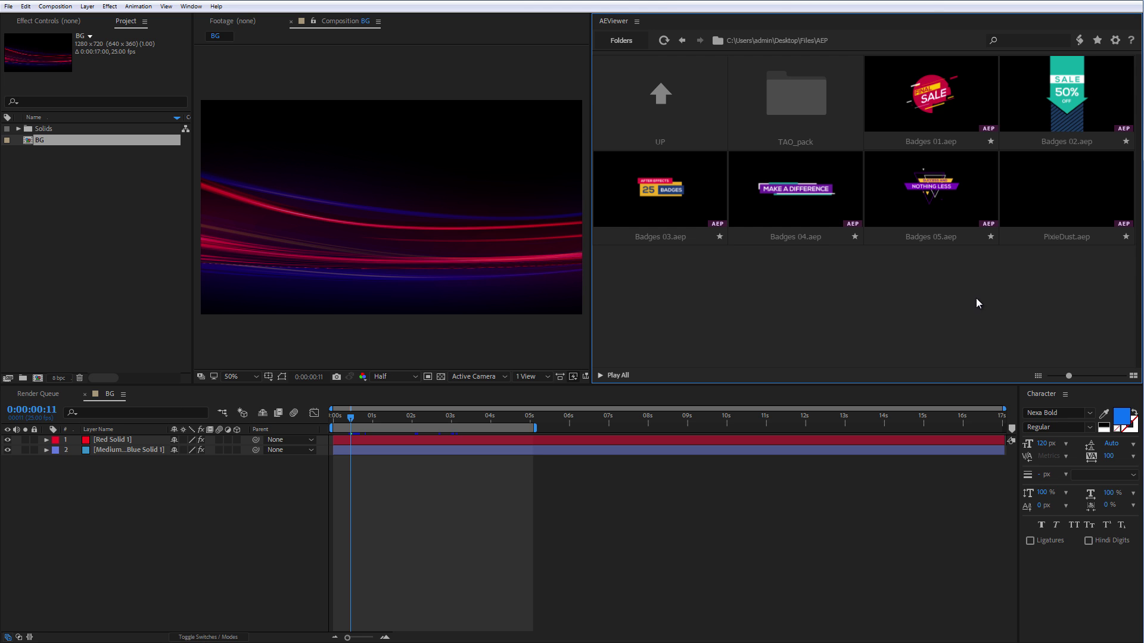
Step: Import and open Badges 01.aep, then play its badge animation
left_click(959, 108)
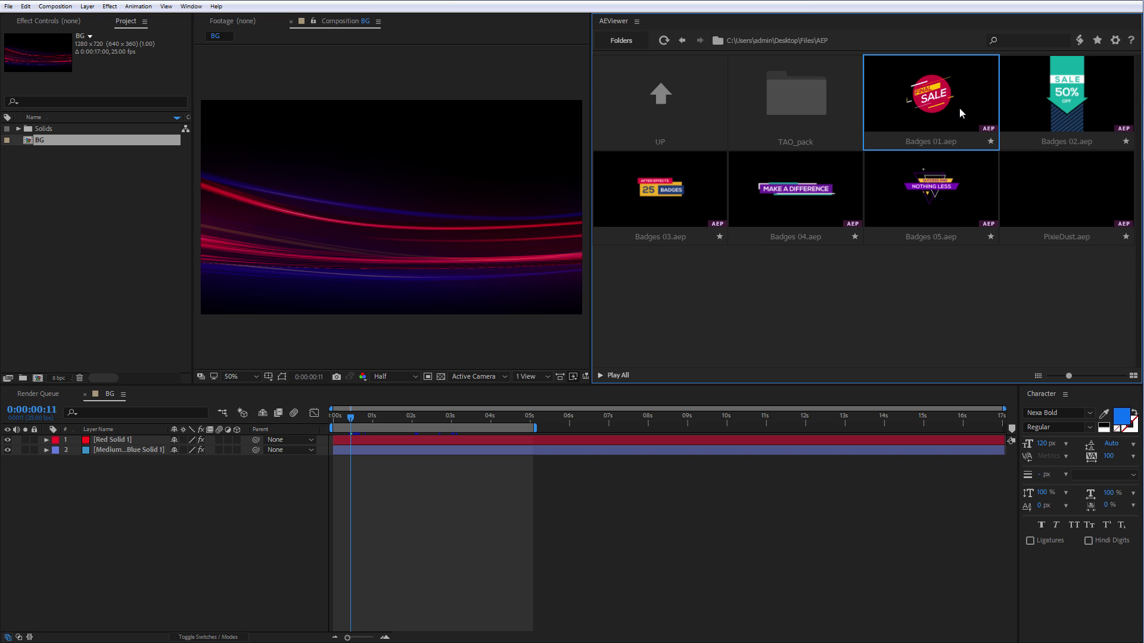
right_click(959, 108)
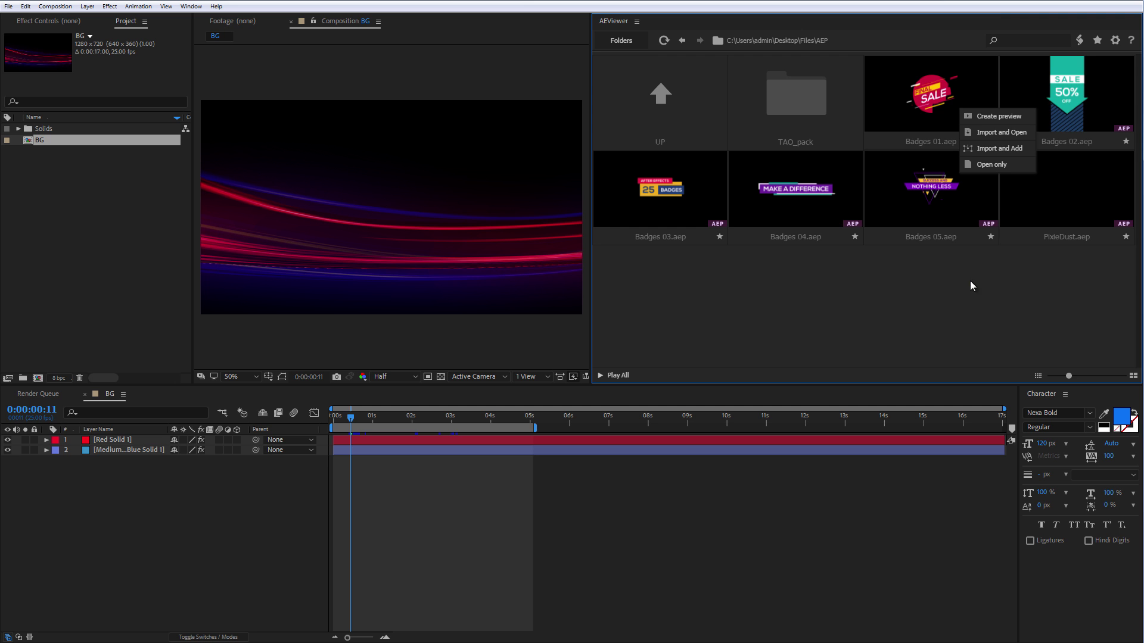
left_click(1025, 133)
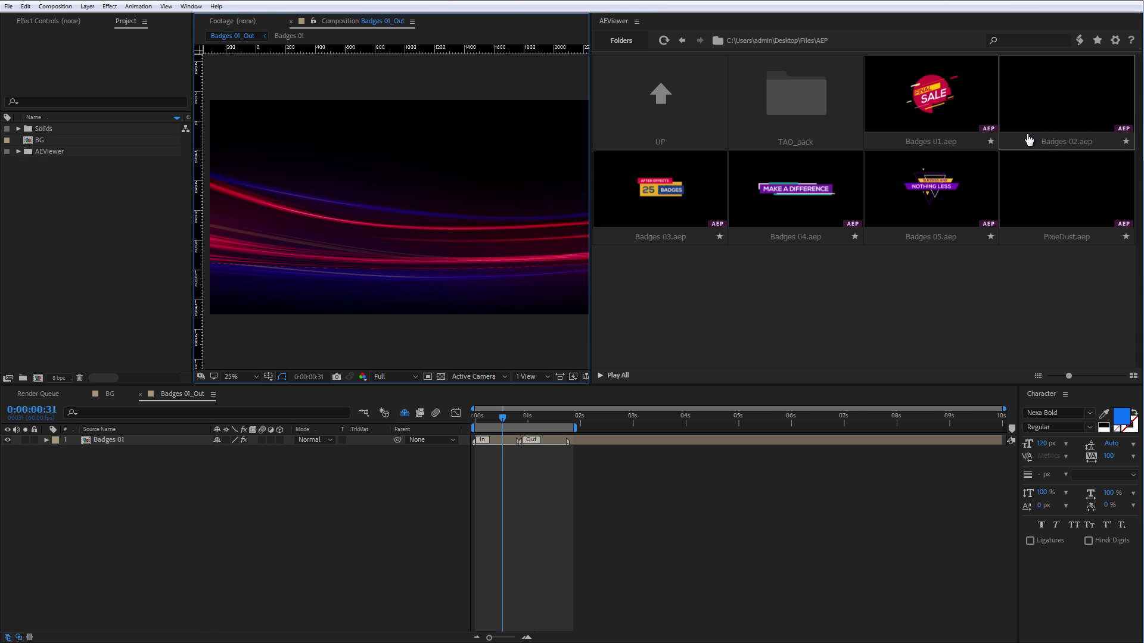
left_click(502, 420)
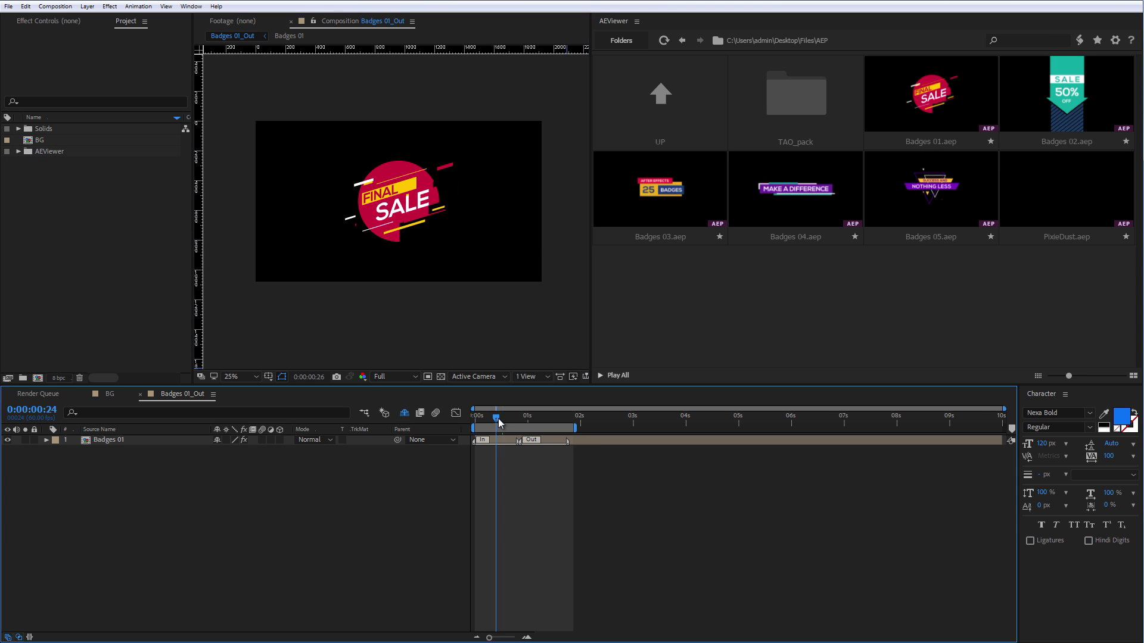
key("space")
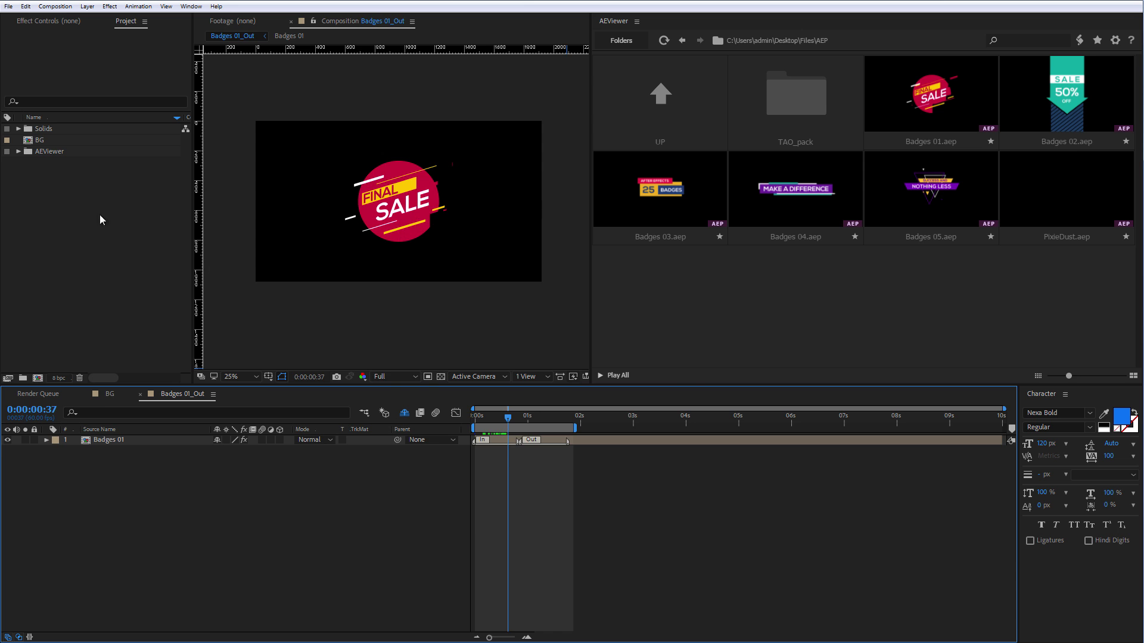
Step: Back in the BG comp, add Badges 01 as a layer with Import and Add
left_click(110, 394)
left_click(932, 108)
right_click(932, 108)
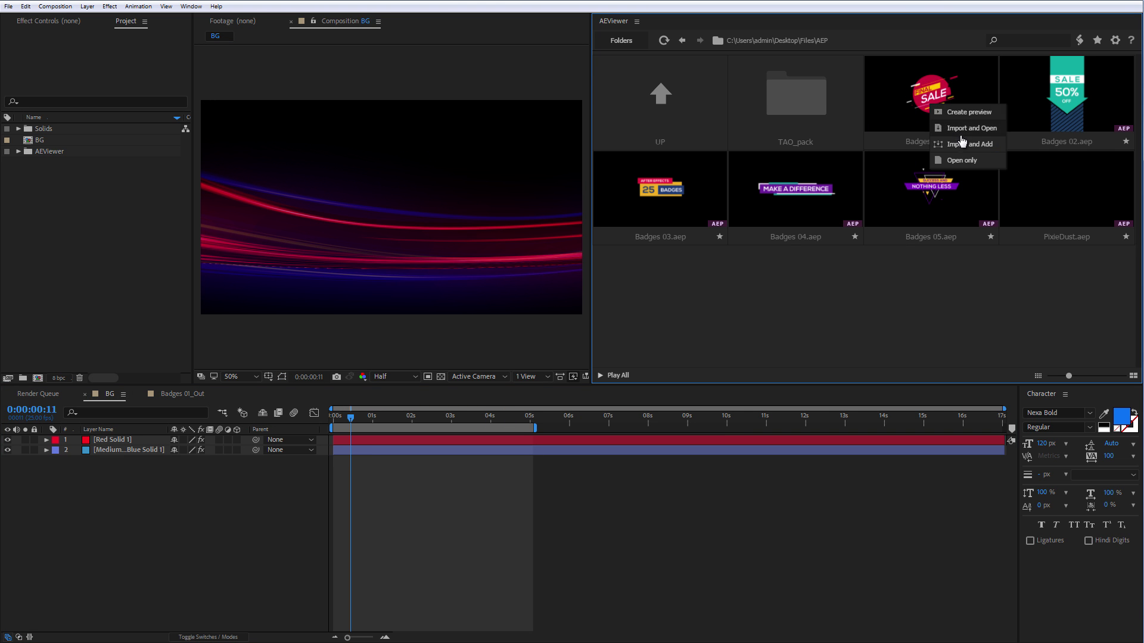
left_click(963, 147)
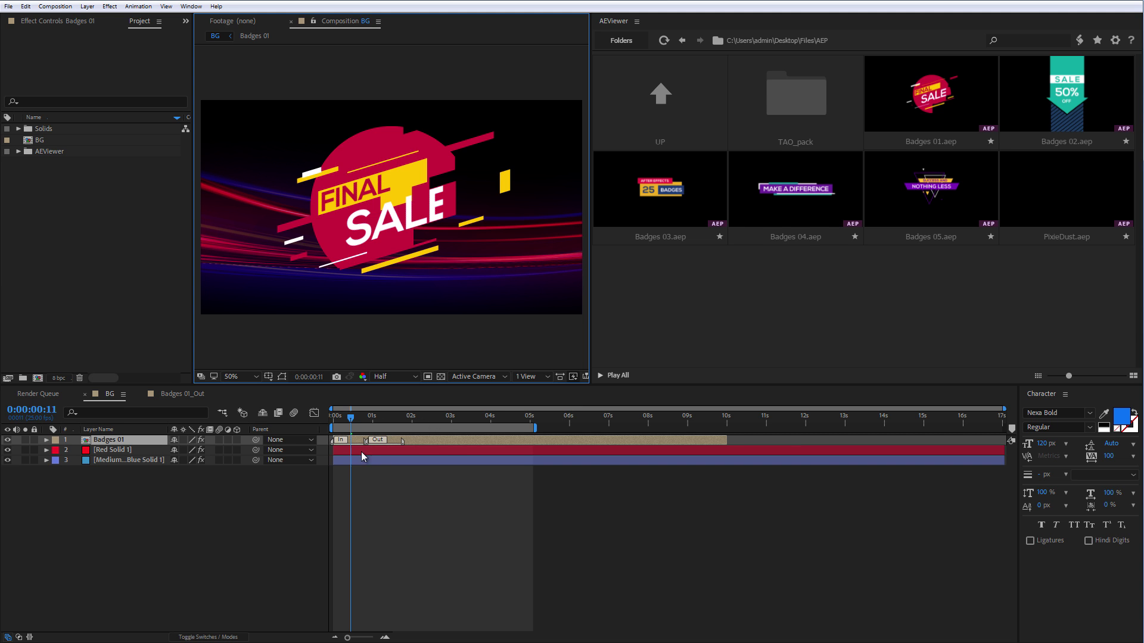
Step: Open the Badges 01 project on its own, closing BG without saving
right_click(962, 98)
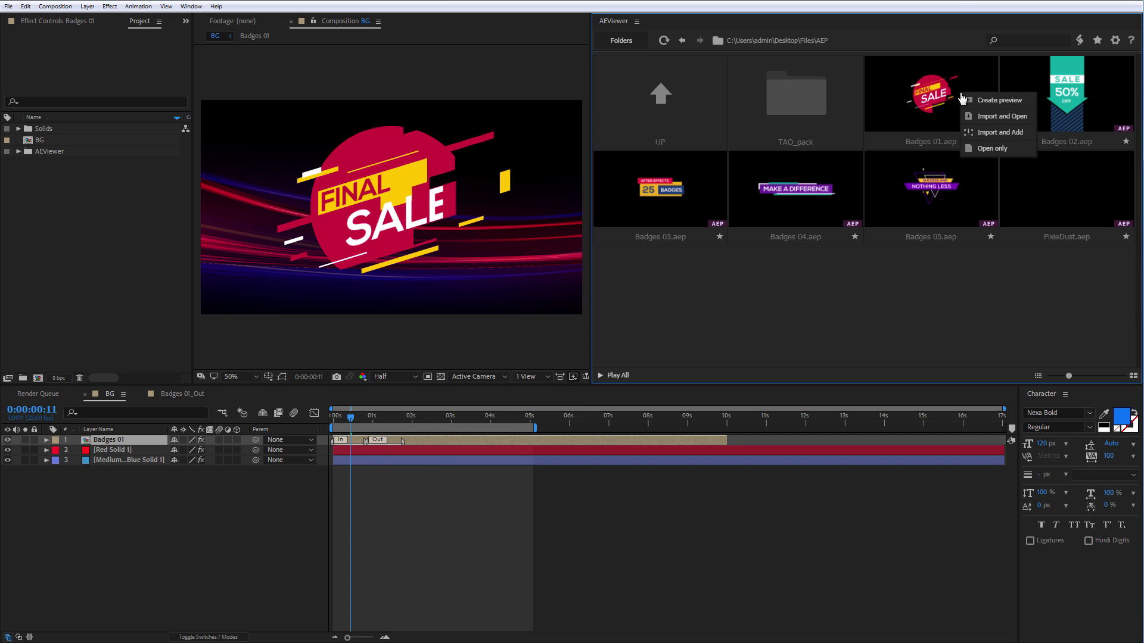
left_click(983, 148)
left_click(567, 335)
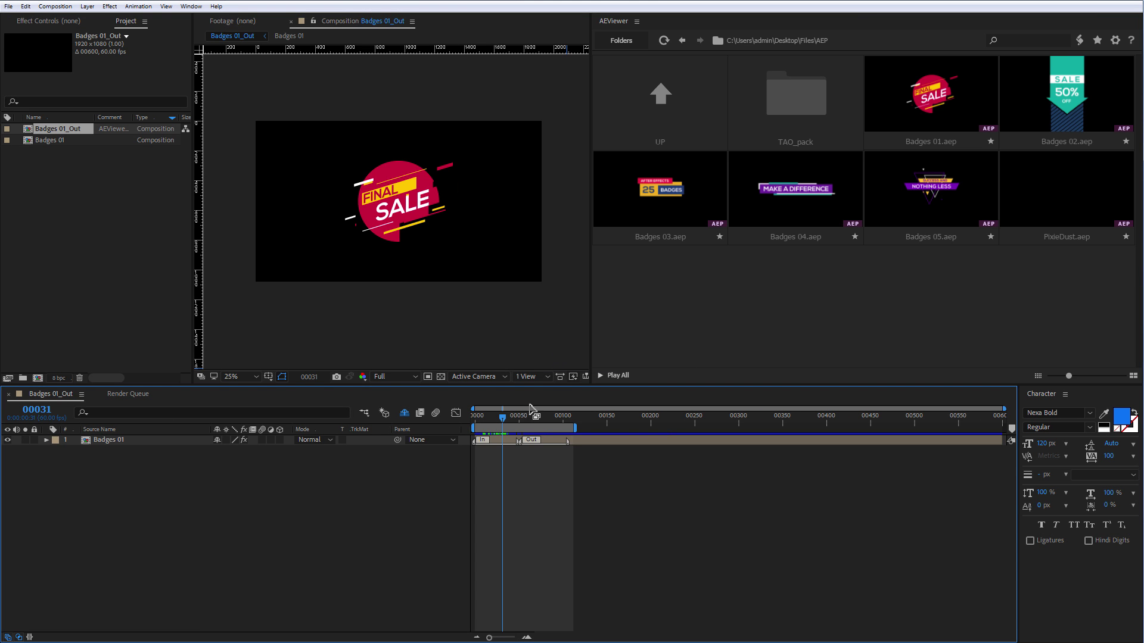
Step: Add a second Badges 01 layer, shift it slightly later, and check AEViewer settings unchanged
double_click(913, 123)
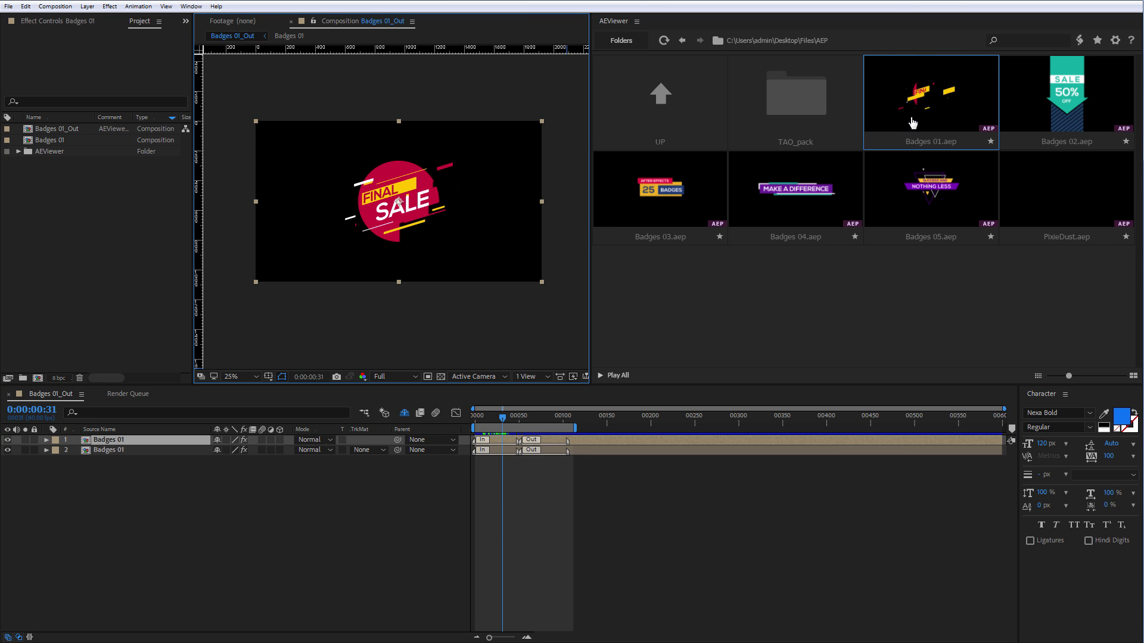
left_click(506, 442)
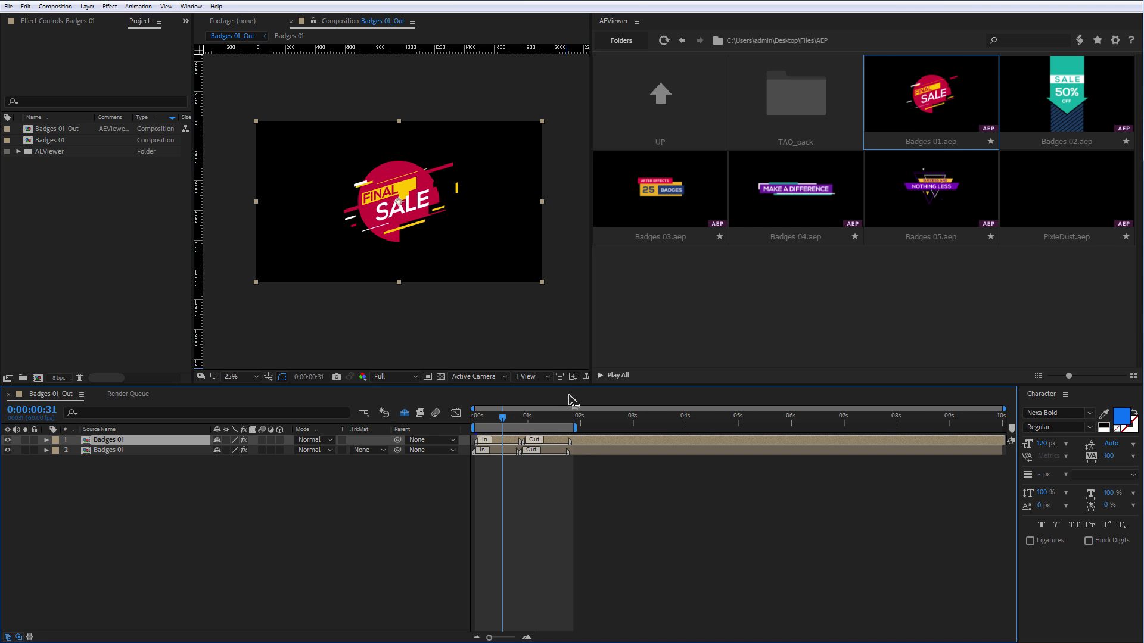
left_click_drag(569, 438, 596, 439)
left_click_drag(516, 423, 509, 423)
left_click(1115, 40)
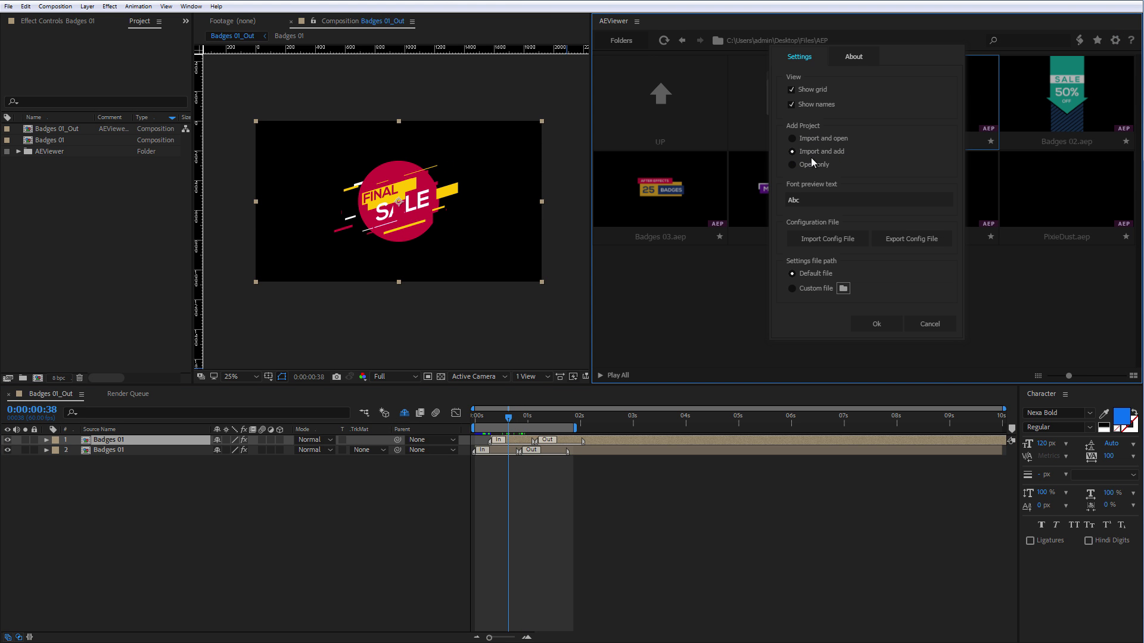
left_click(928, 324)
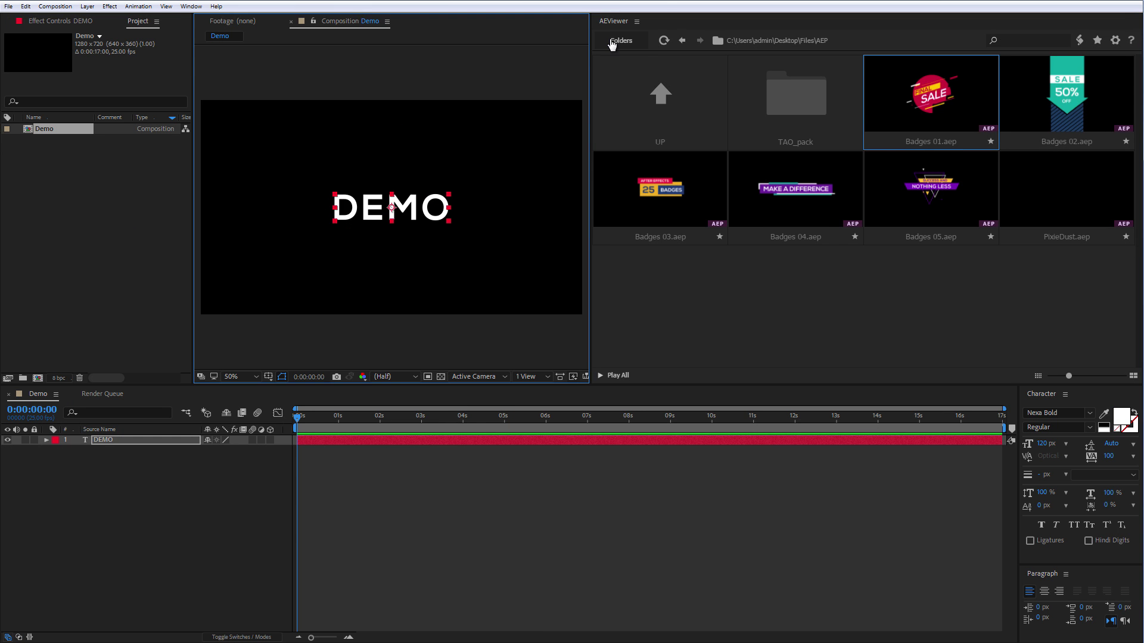
Step: From Fonts, apply ADAM, Aqua Grotesque, Coves Bold, Coves Light, Hero Light, then LINES Regular to DEMO
left_click(619, 43)
left_click(630, 102)
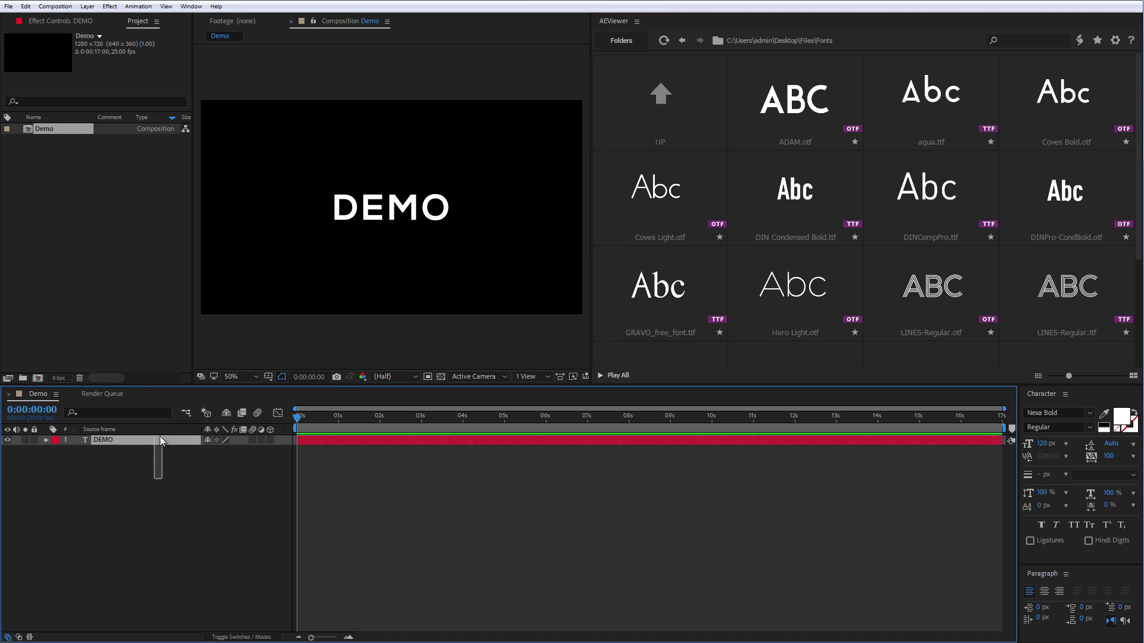
double_click(778, 115)
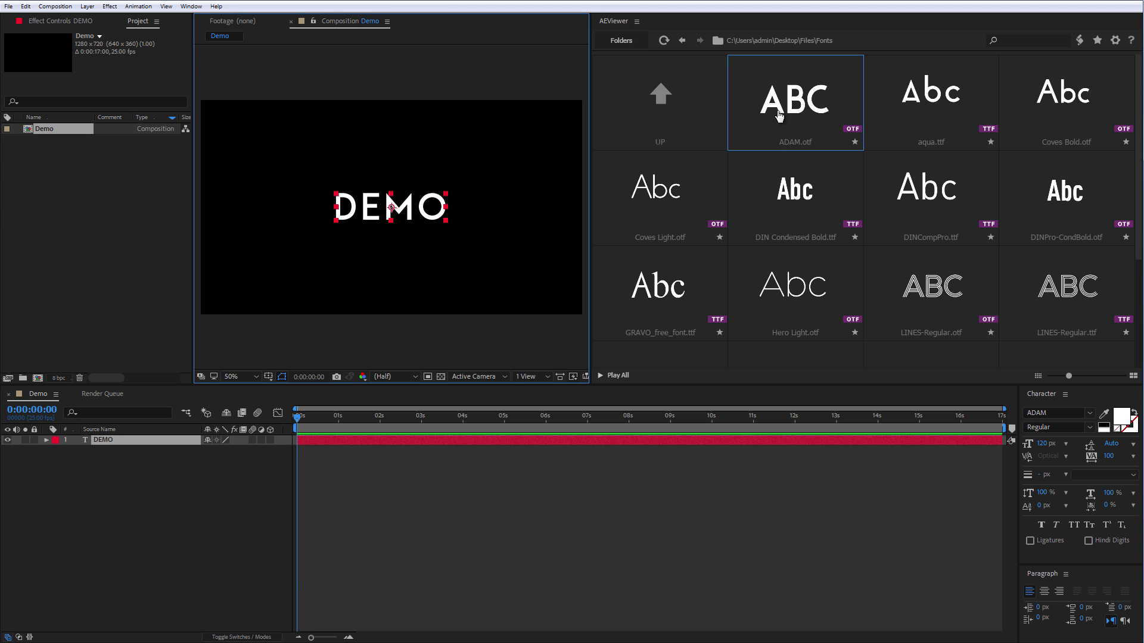
double_click(905, 96)
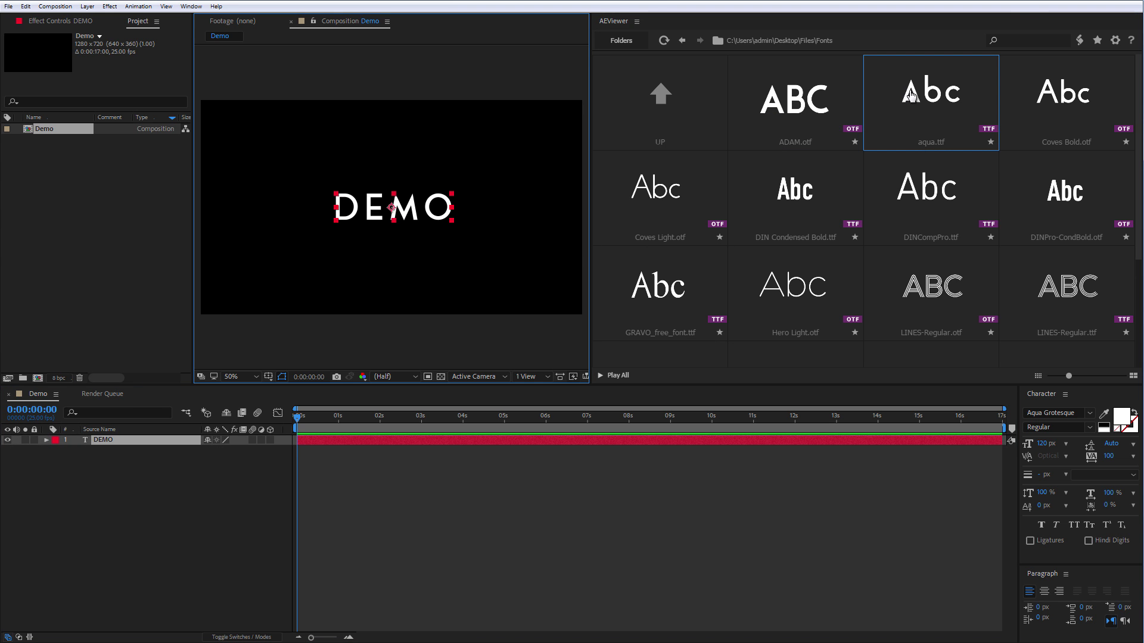
double_click(1027, 99)
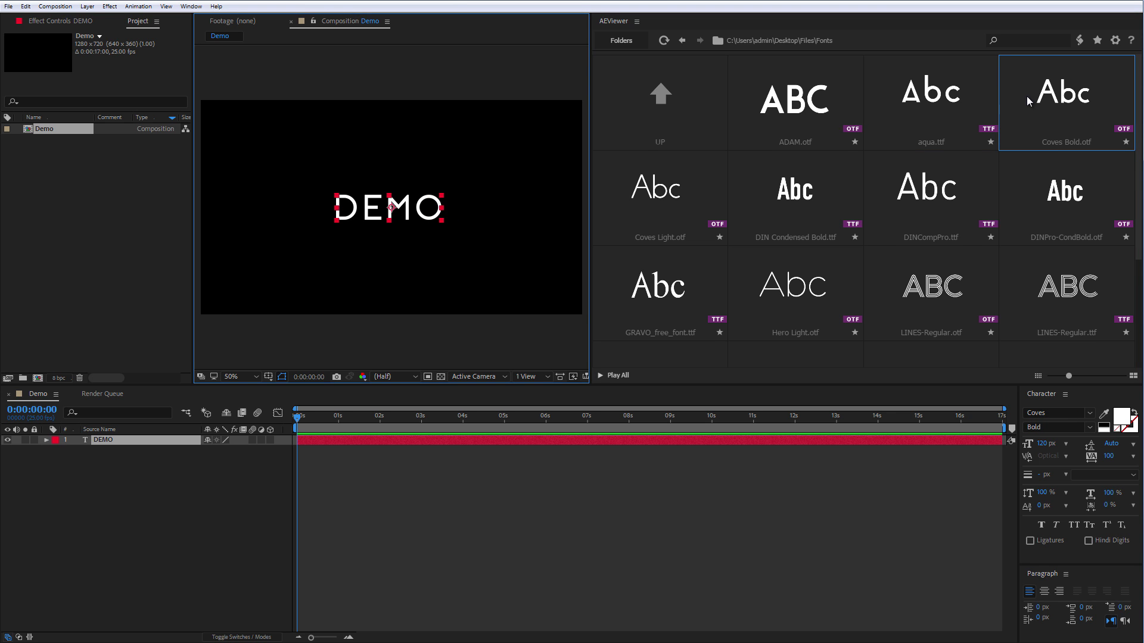
double_click(646, 212)
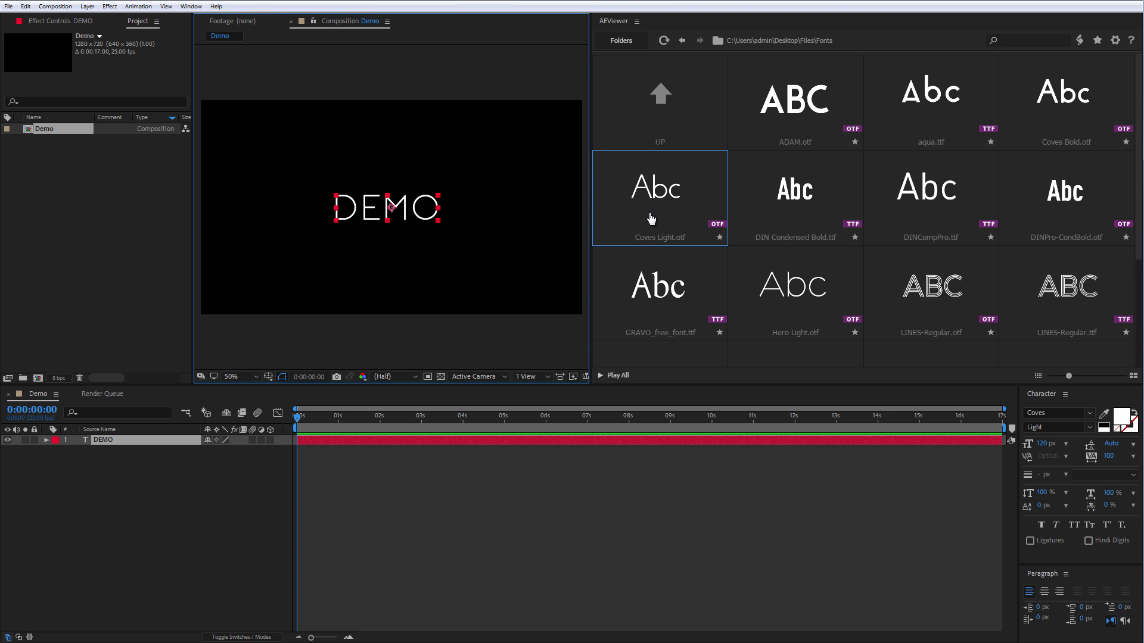
double_click(800, 286)
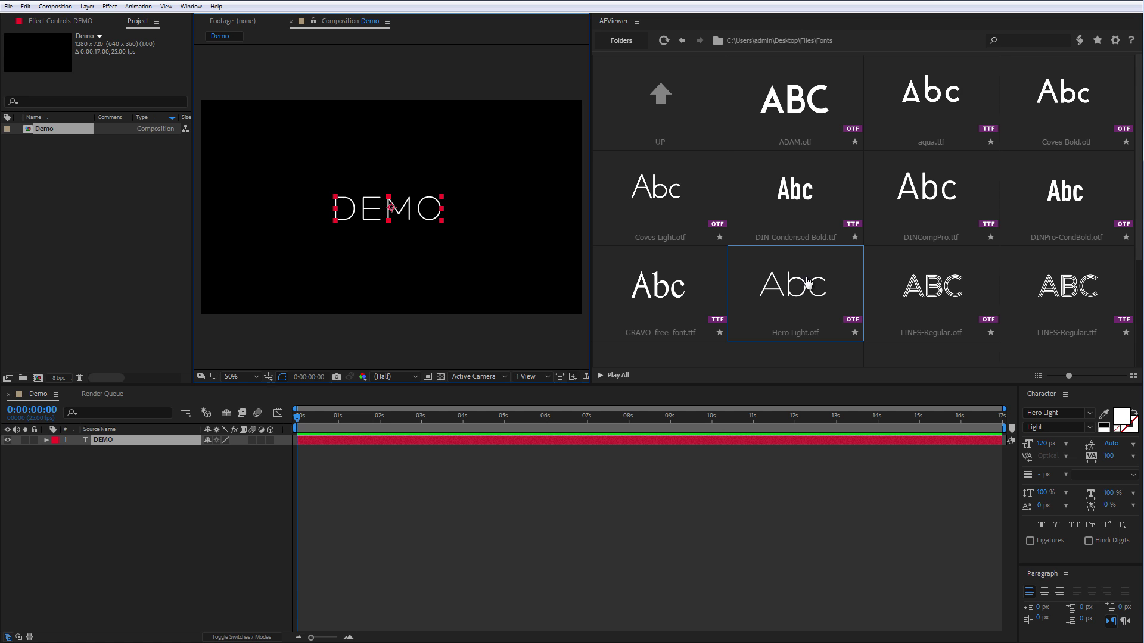
double_click(928, 277)
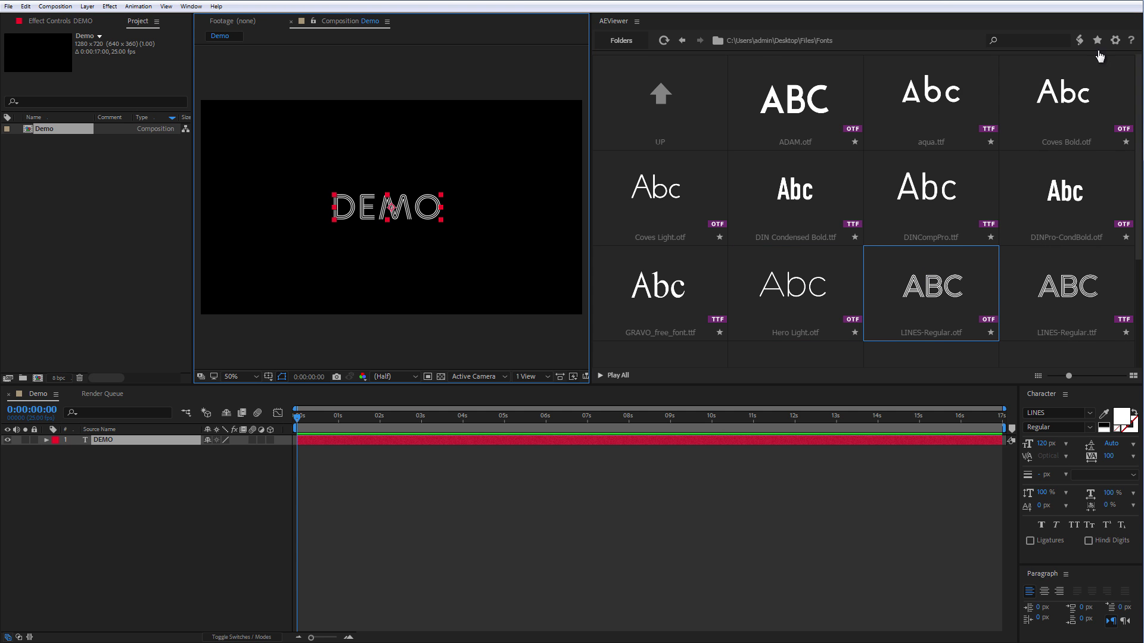
Step: Set the font preview text to 'Text' and refresh the font thumbnails
left_click(1114, 40)
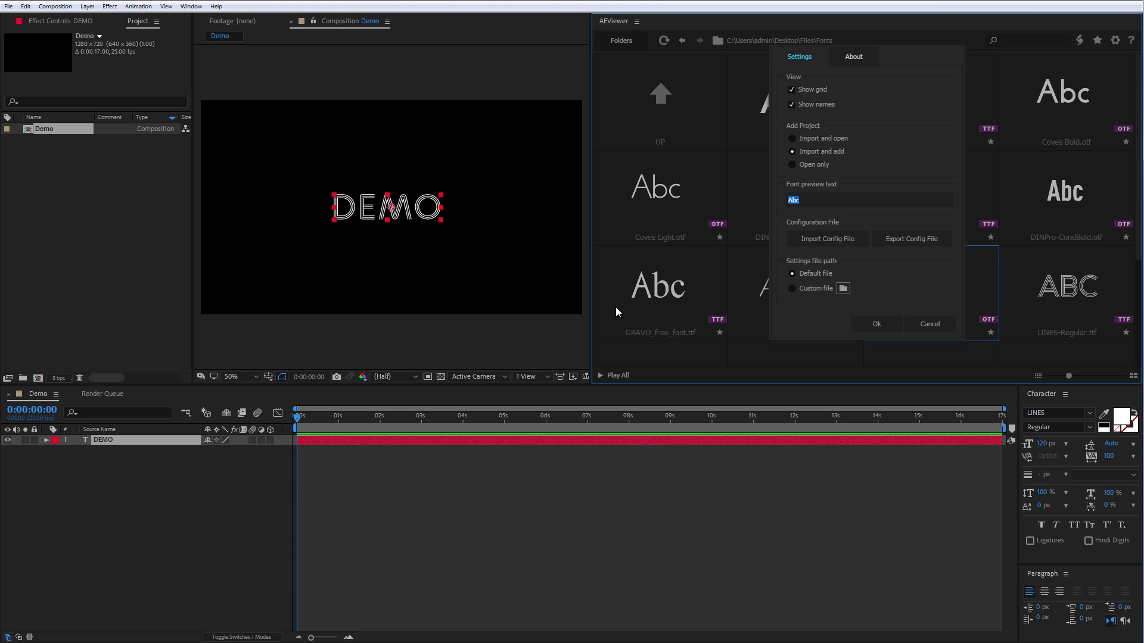
type("Text")
left_click(876, 323)
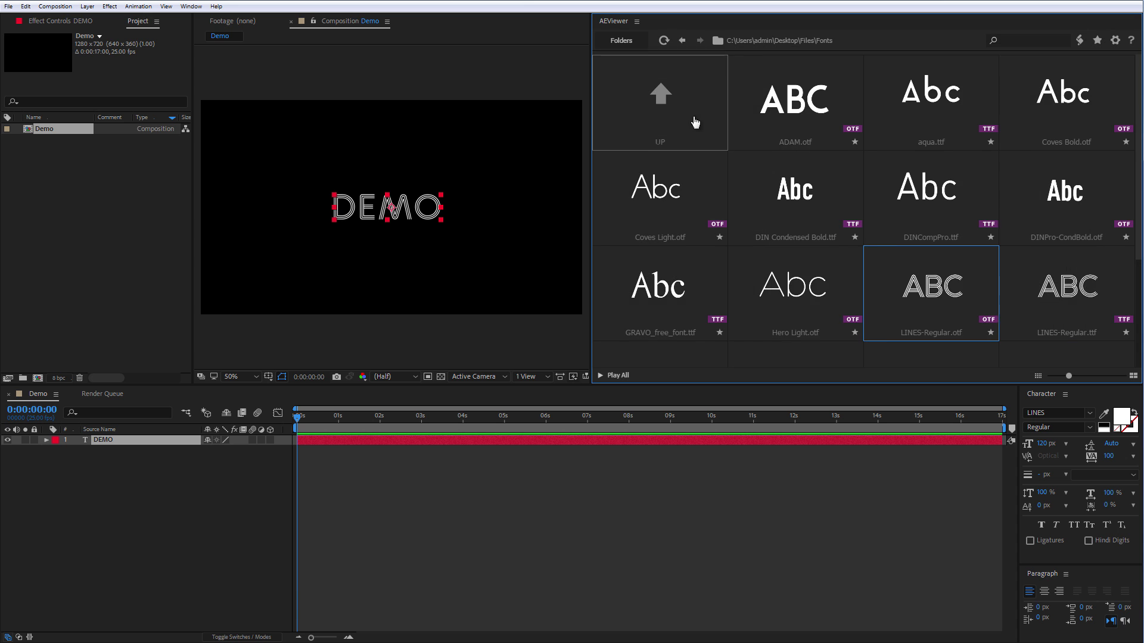
left_click(664, 40)
left_click(79, 395)
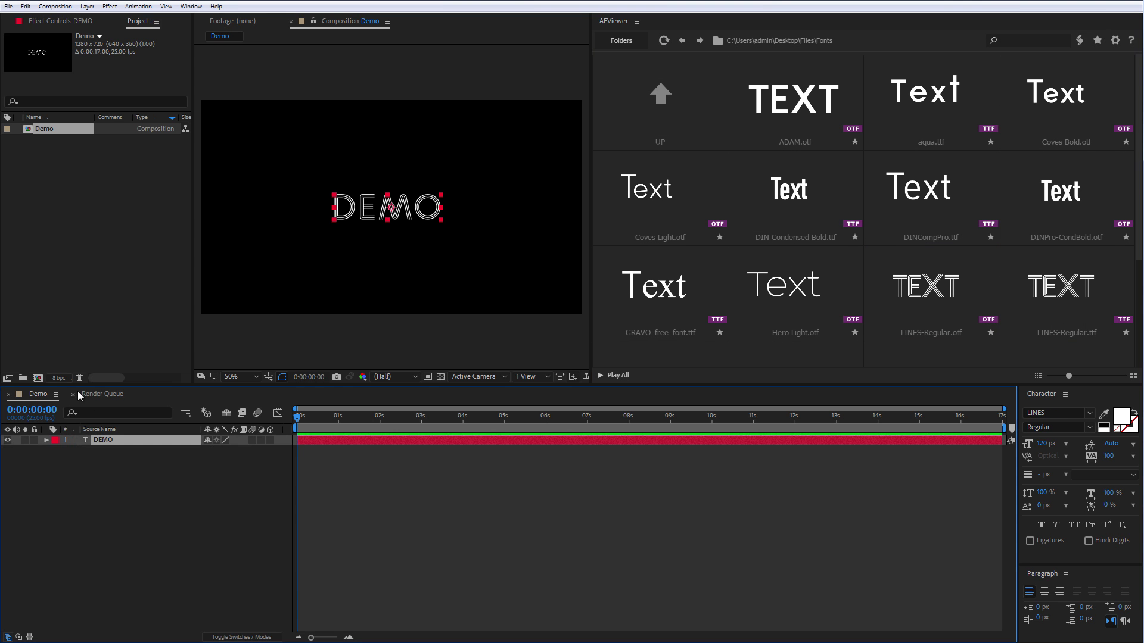
Step: Delete the DEMO text layer and set the comp background colour to white
key("Delete")
key("ctrl+y")
left_click(459, 317)
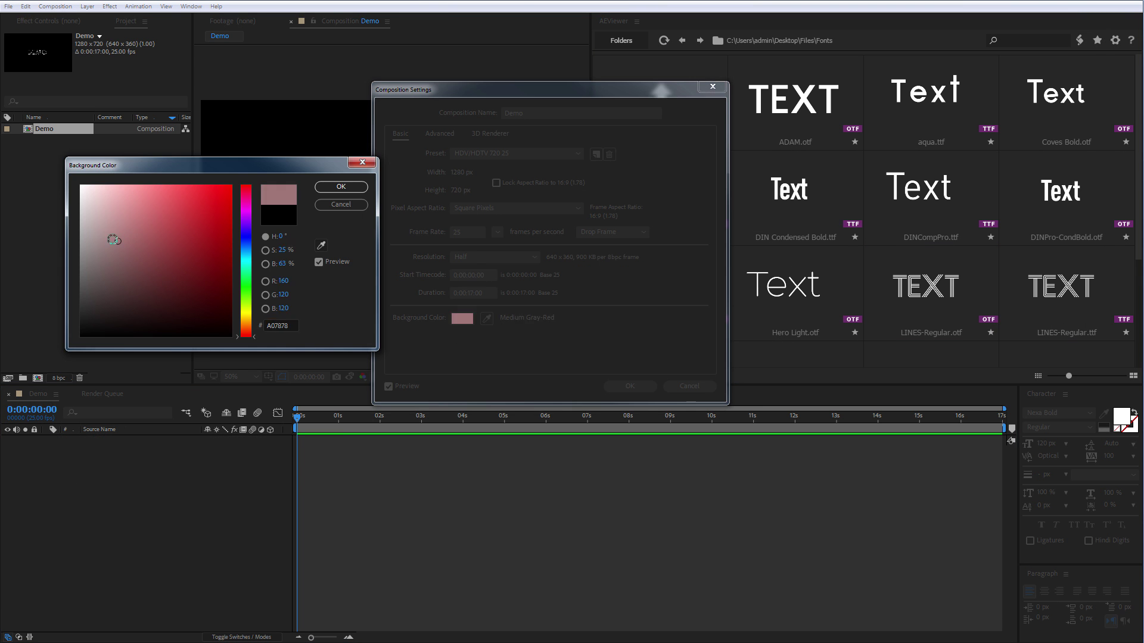
left_click(80, 187)
key("Return")
key("Return")
Step: Import hand-drawn-mountains-trees.ai from the AI folder and fit it to the comp
left_click(621, 41)
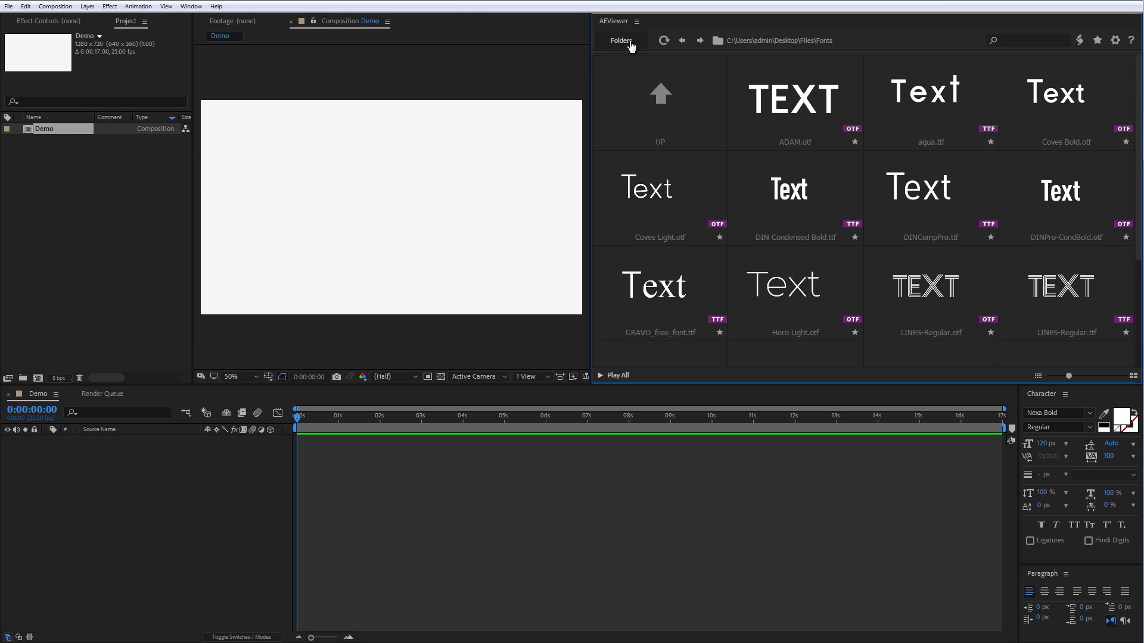
left_click(621, 86)
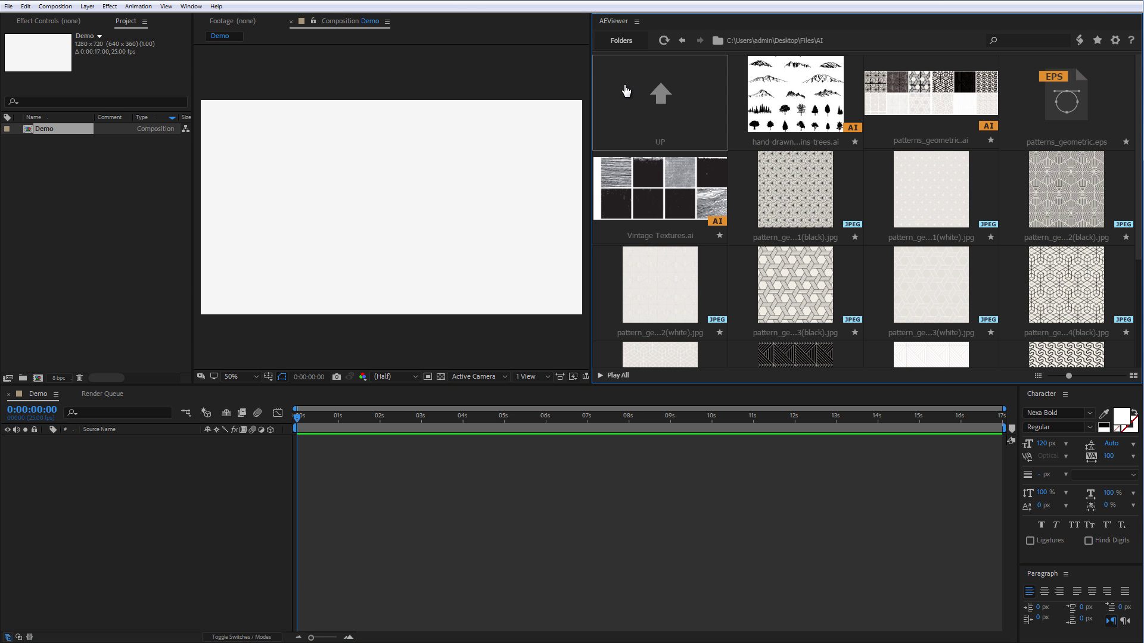
double_click(790, 100)
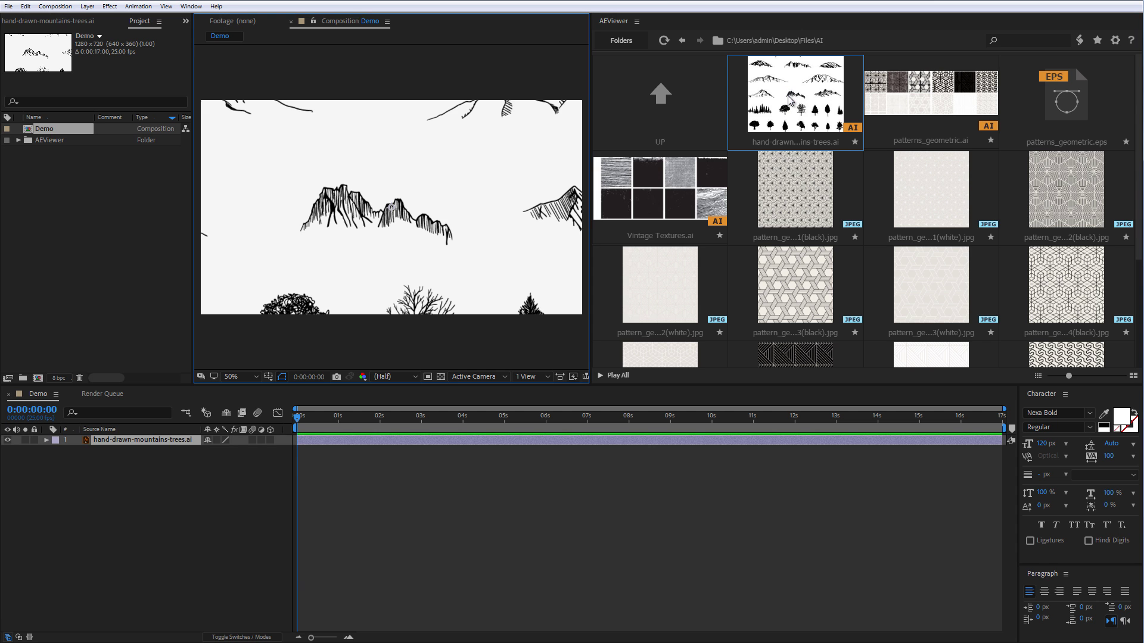
key("ctrl+alt+f")
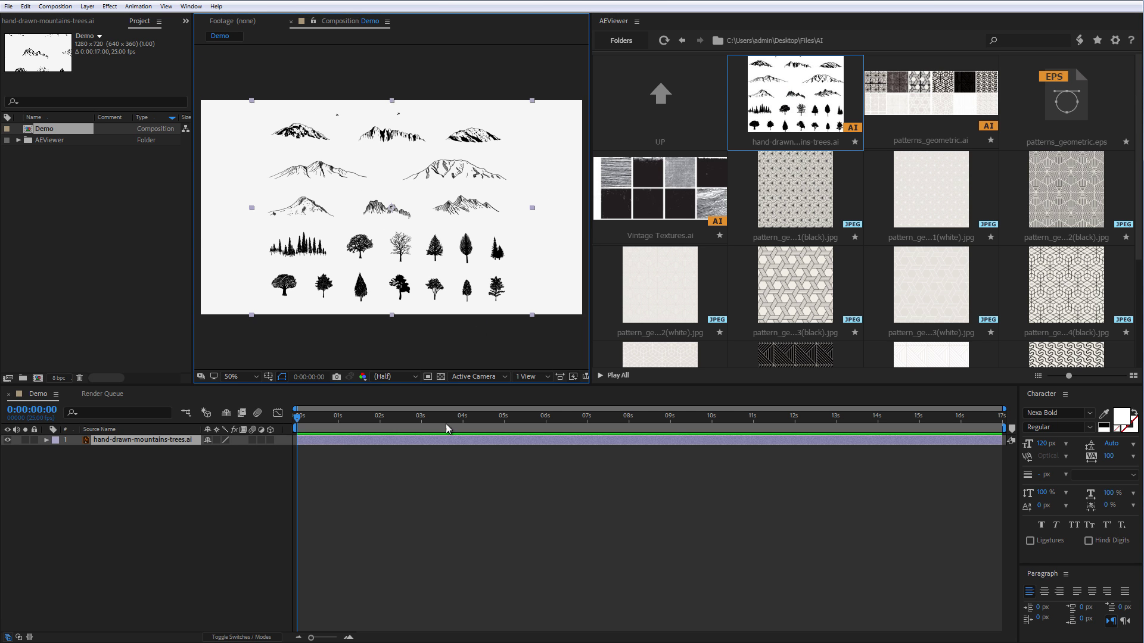
Step: Browse the PS folder's RetroText PSD thumbnails
left_click(617, 46)
left_click(617, 167)
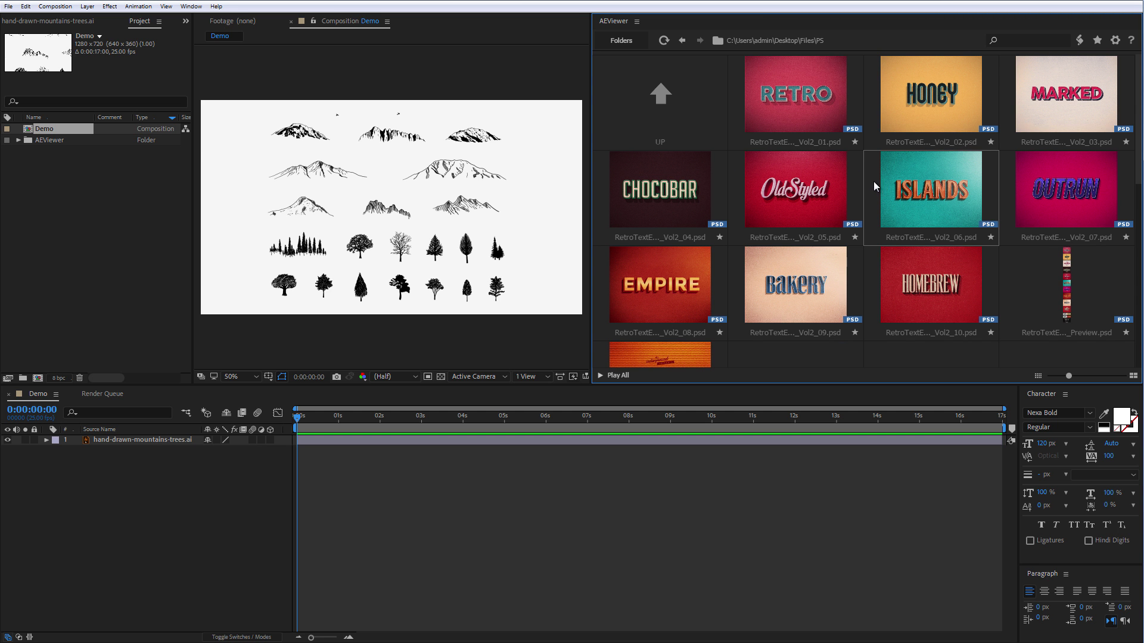
scroll(876, 188, "down", 2)
scroll(875, 188, "up", 2)
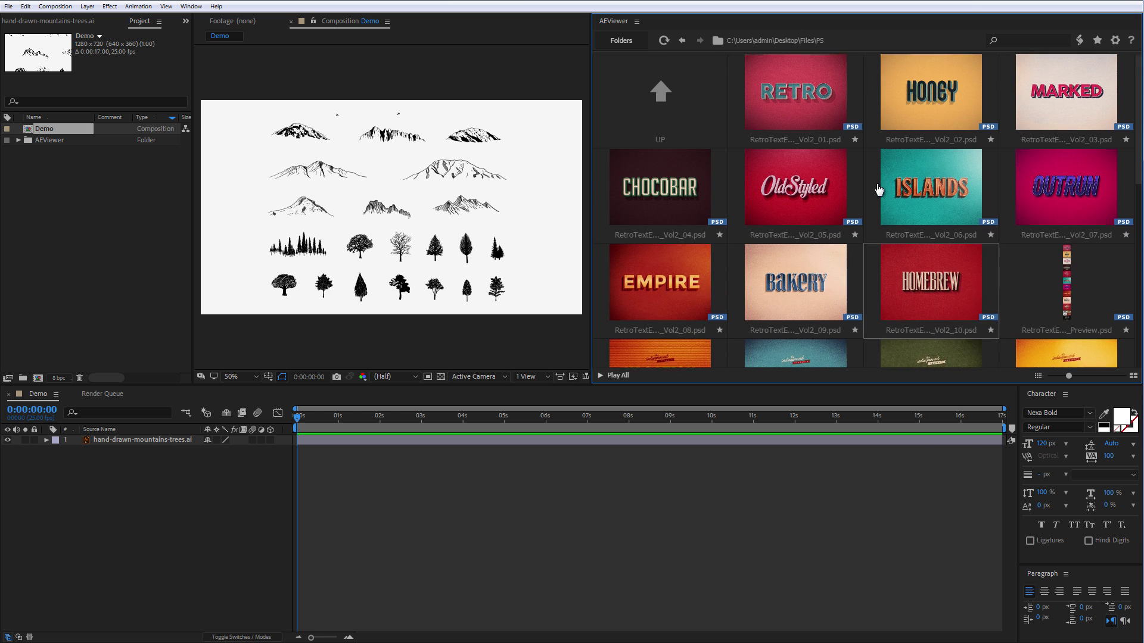
Step: Browse the Video folder with thumbnails enlarged to two per row, previewing clips
left_click(620, 40)
left_click(614, 177)
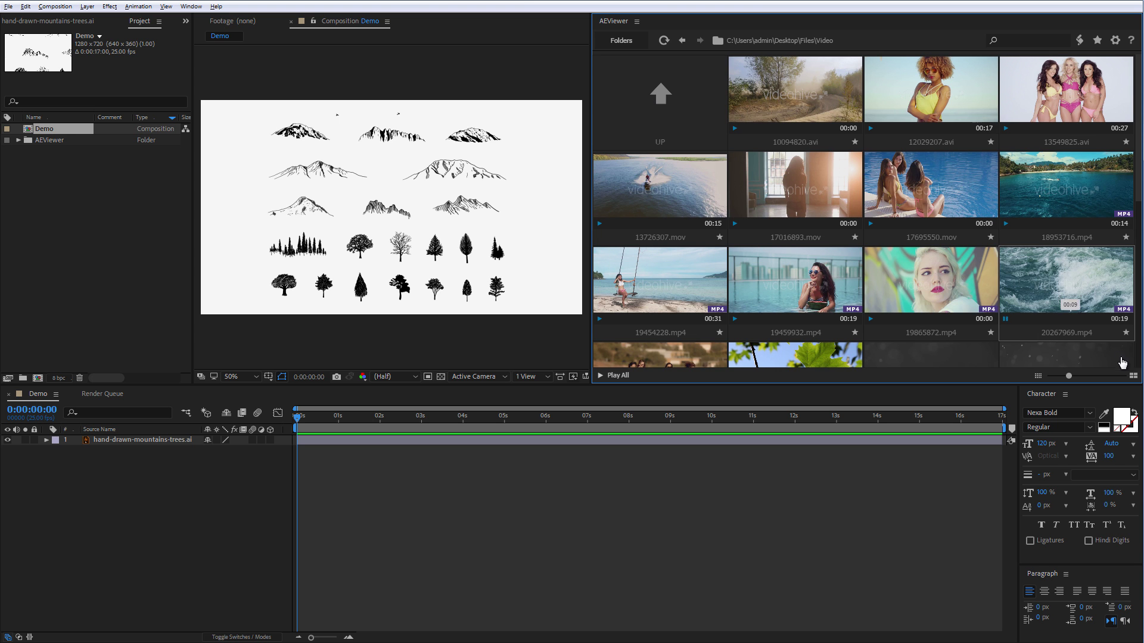
left_click(1134, 377)
left_click(1134, 377)
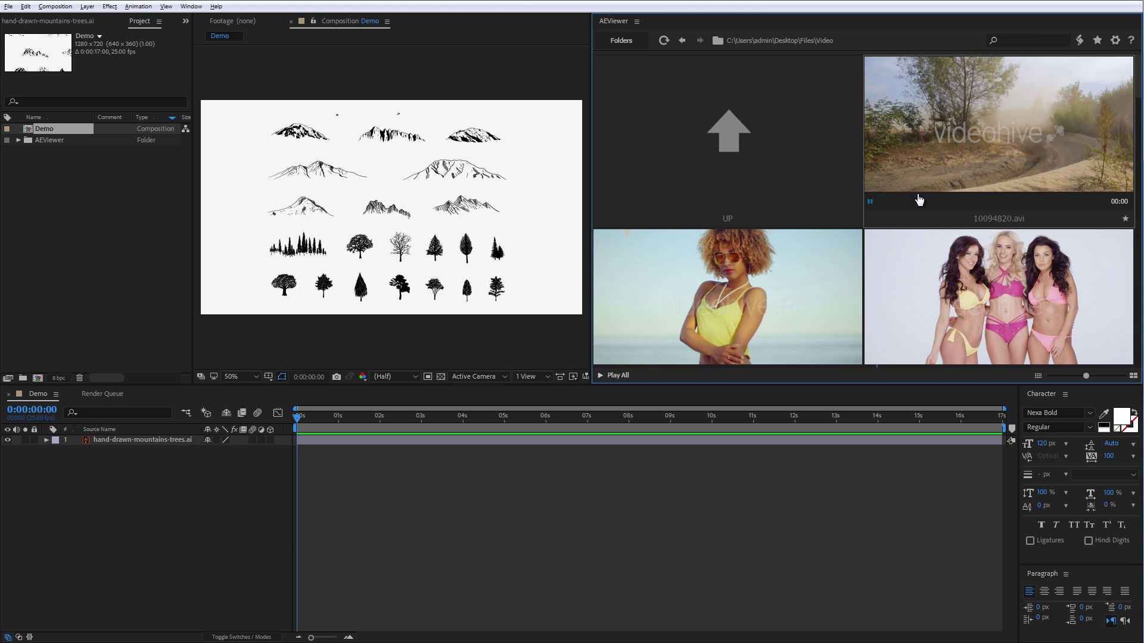
scroll(962, 276, "down", 1)
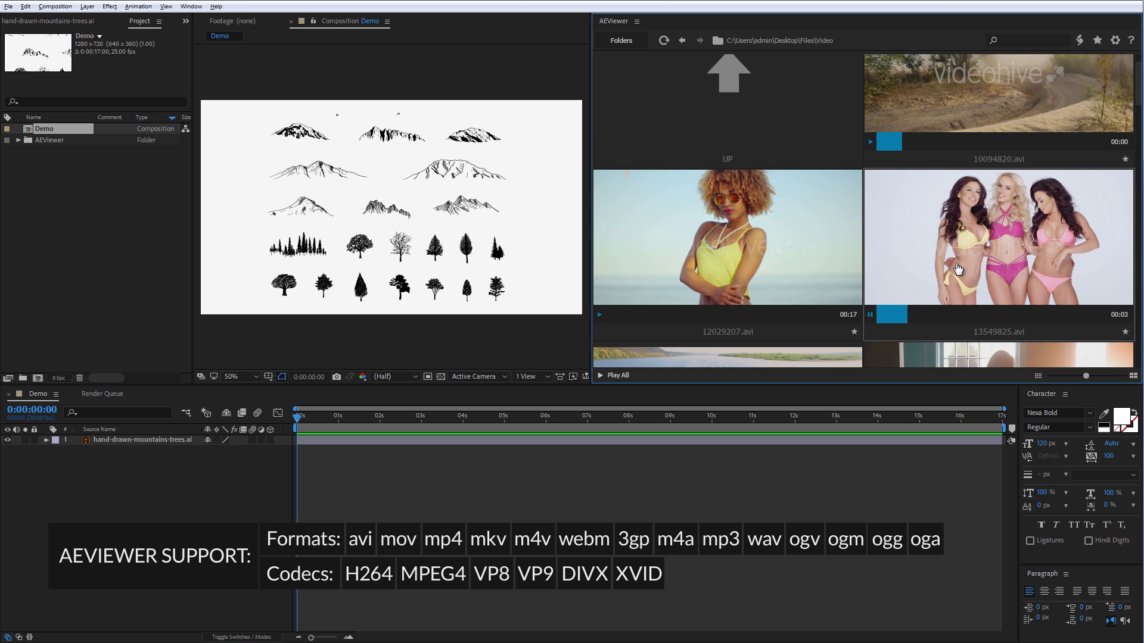
mouse_move(778, 260)
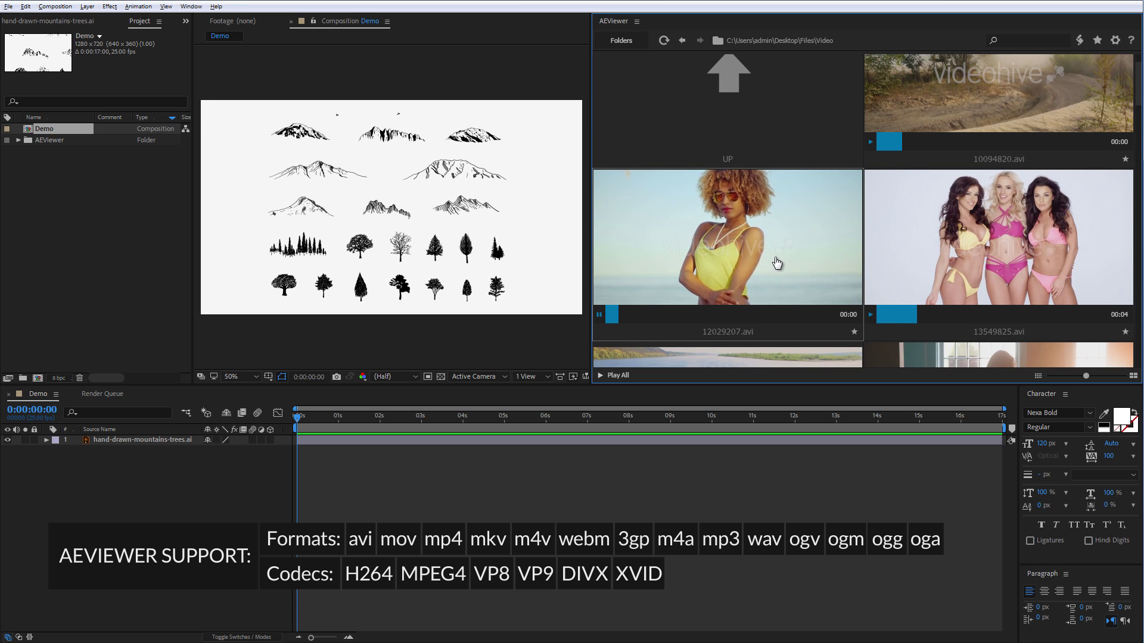
scroll(775, 266, "down", 2)
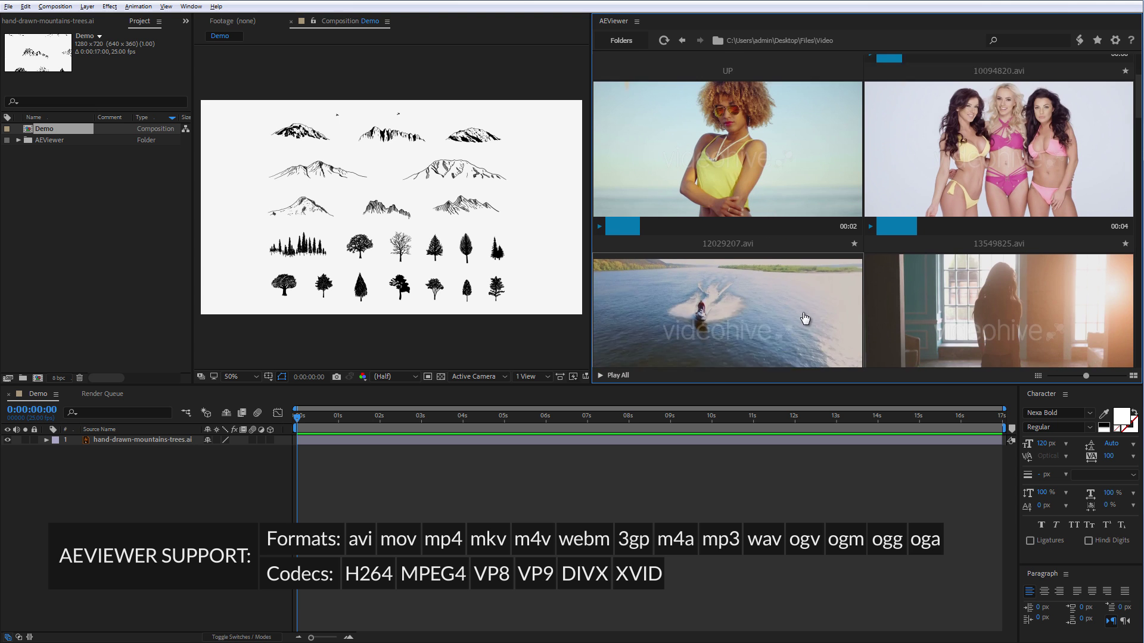
mouse_move(986, 305)
scroll(986, 305, "down", 2)
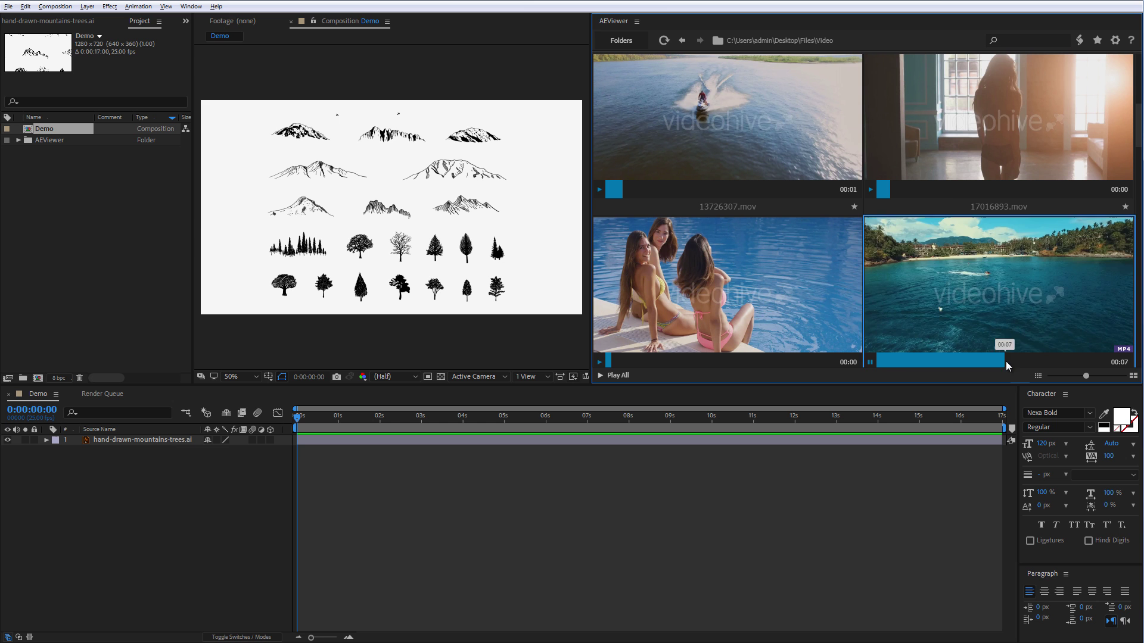
Step: Add the island clip to Demo, delete the mountains-and-trees layer, and scrub through
double_click(968, 312)
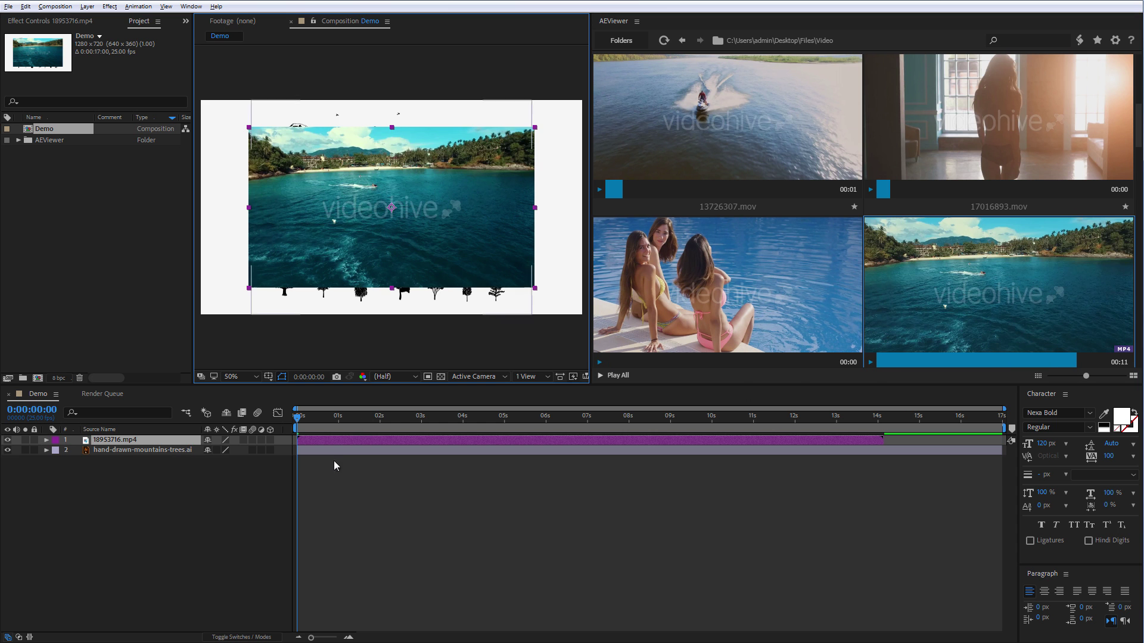
left_click(144, 450)
key("Delete")
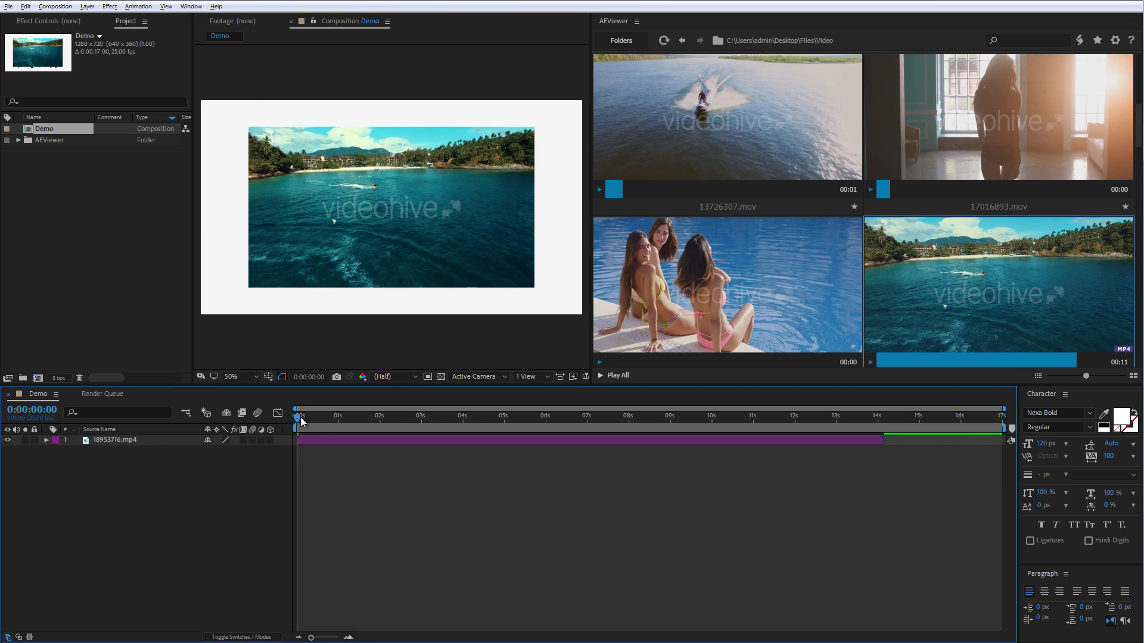
left_click_drag(300, 417, 488, 420)
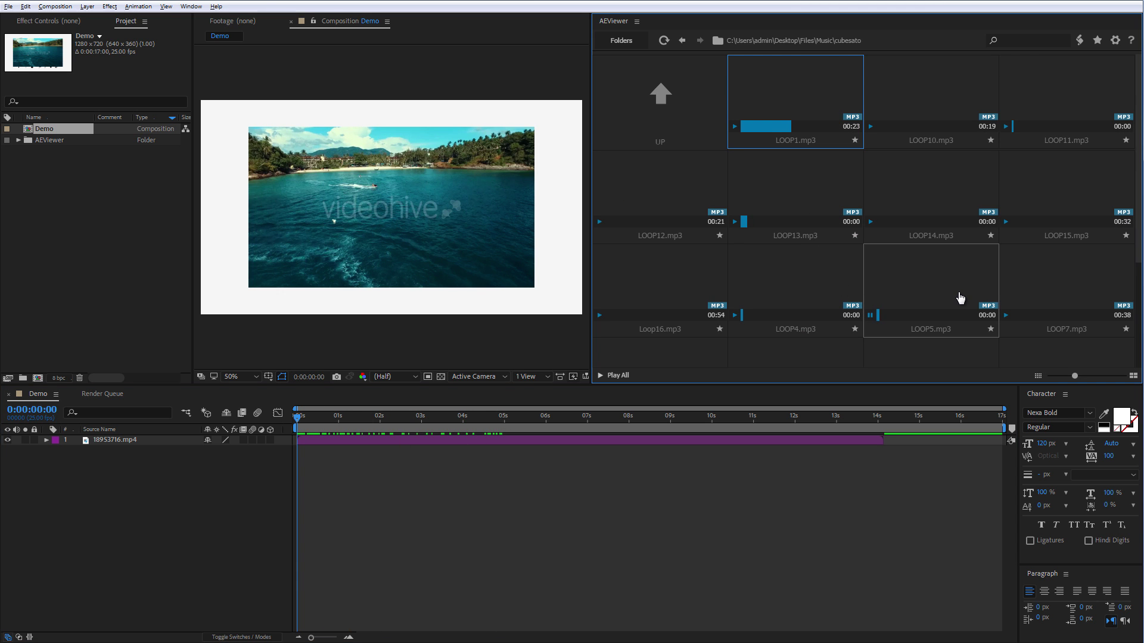
Step: Preview LOOP7 from about 16 s, run and close aw_Triangulator v1.6, then go up to Music
left_click(1065, 318)
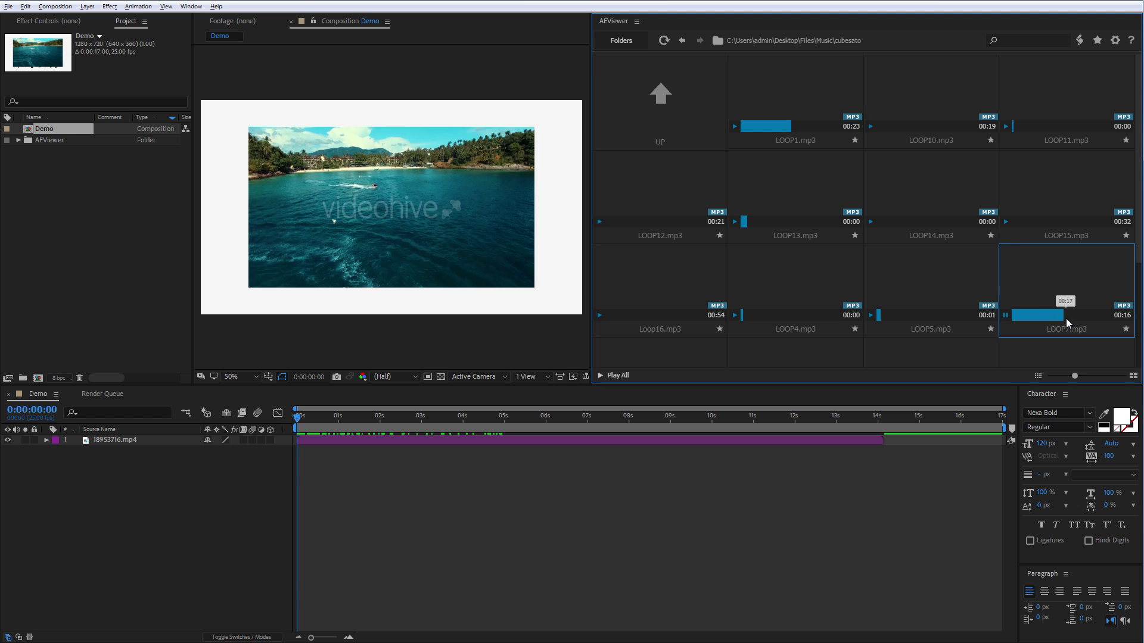
left_click(1080, 41)
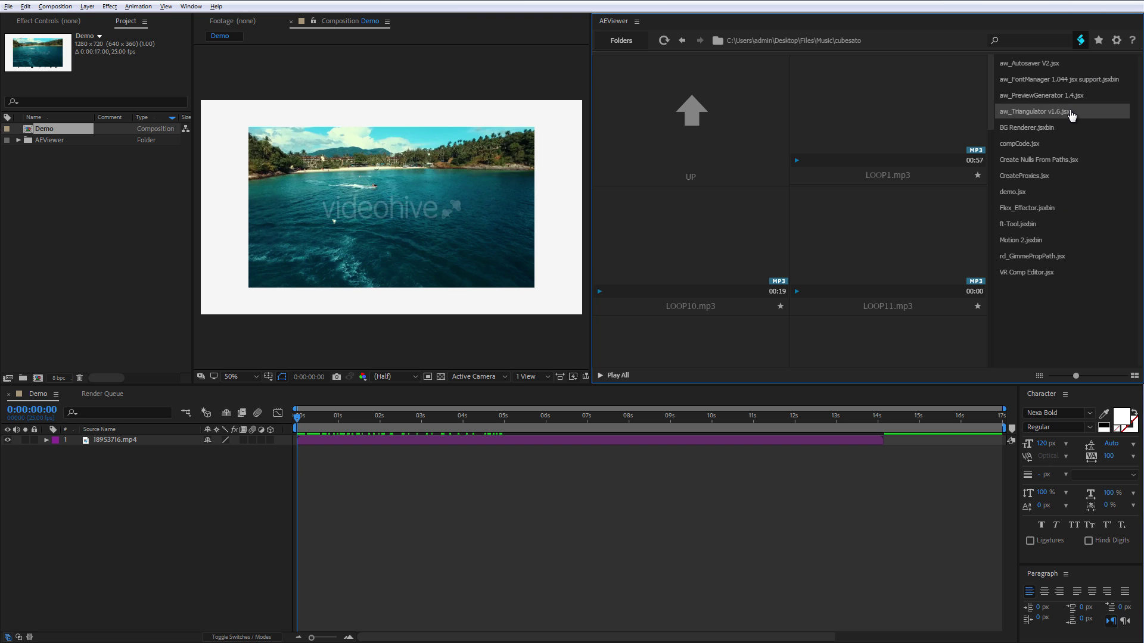
left_click(1070, 117)
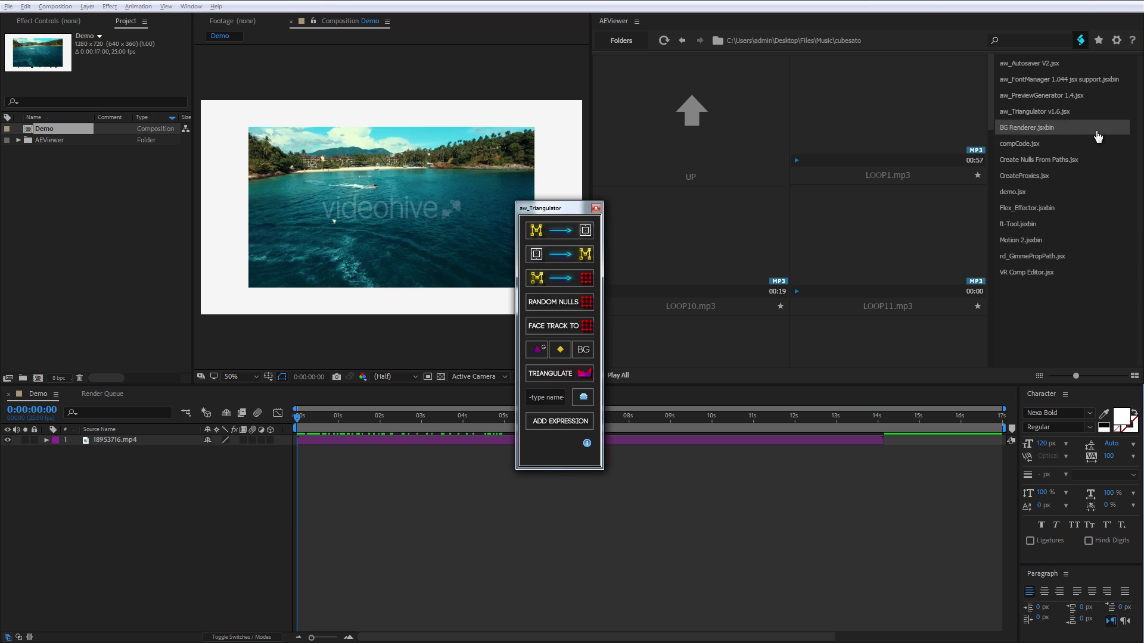
left_click_drag(562, 203, 534, 126)
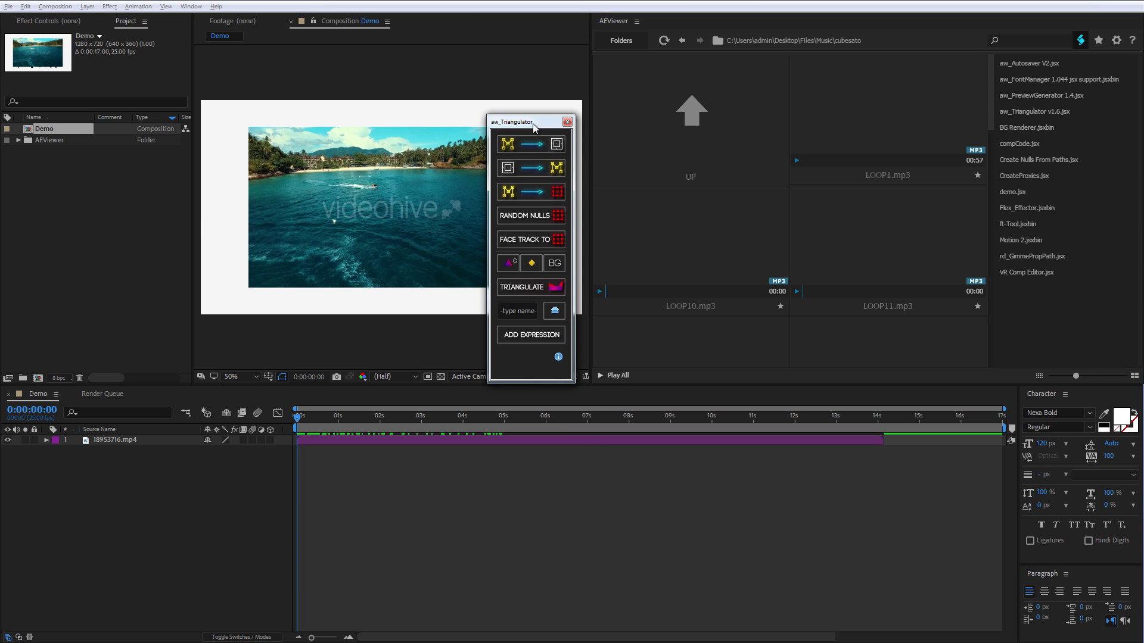
left_click(566, 123)
left_click(661, 123)
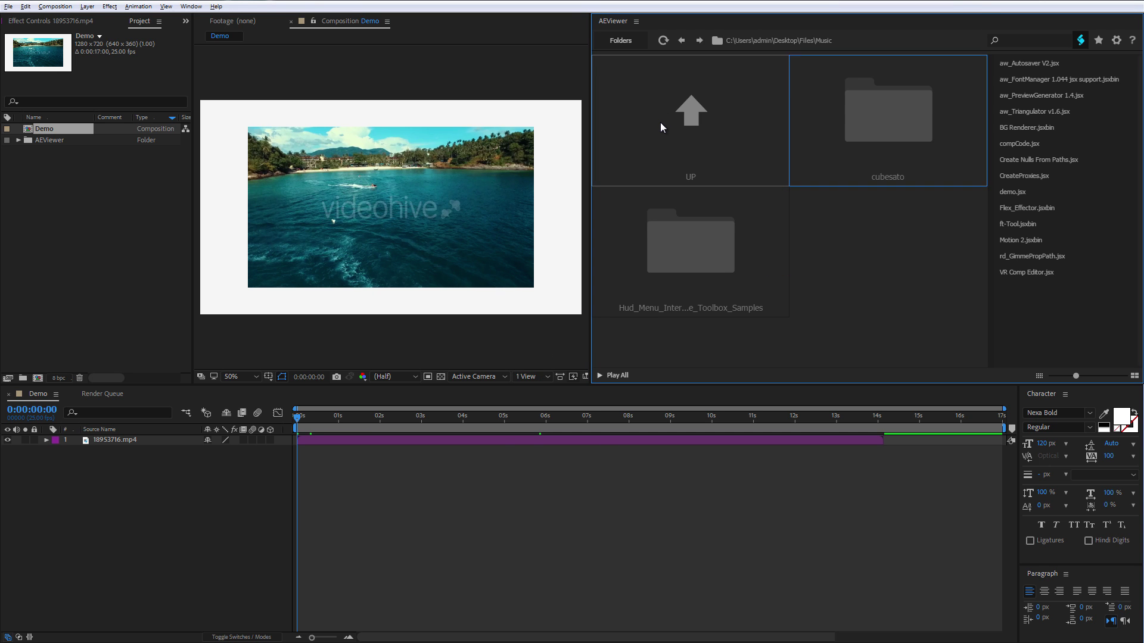
Step: Return to the Files folder, hide the scripts list and move the tinify PNG window aside
left_click(660, 122)
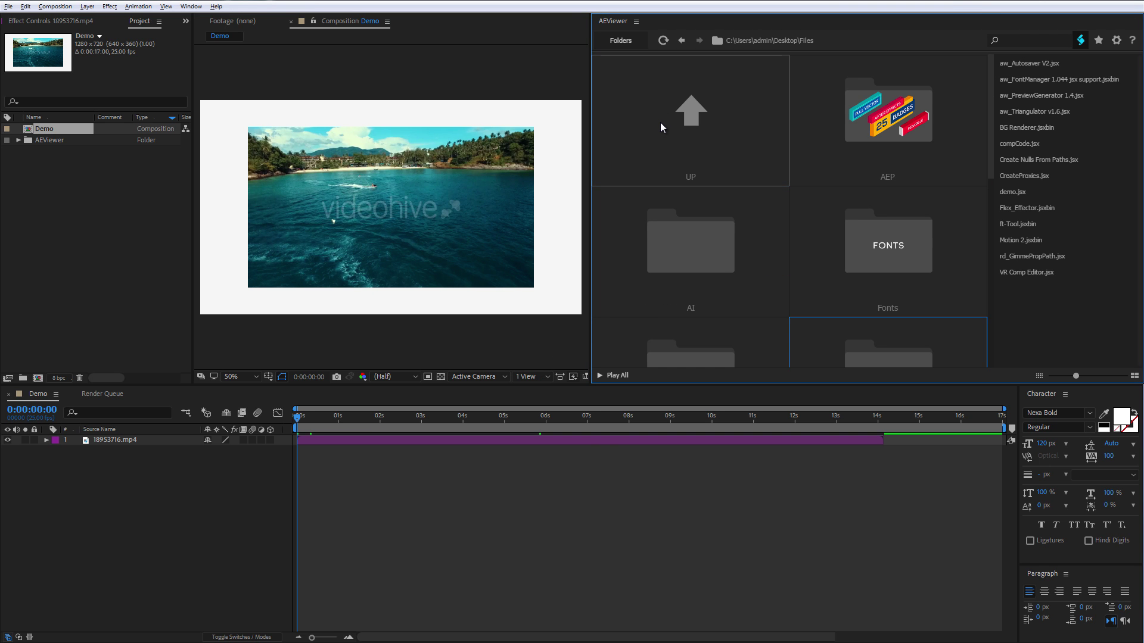
left_click(1080, 42)
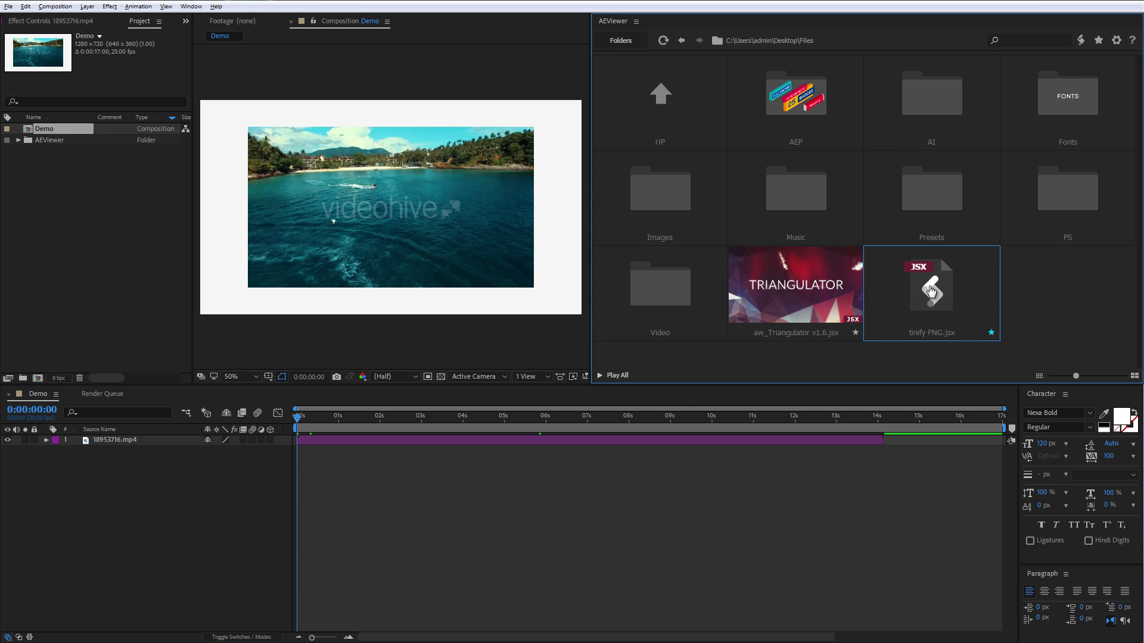
left_click_drag(570, 252, 479, 213)
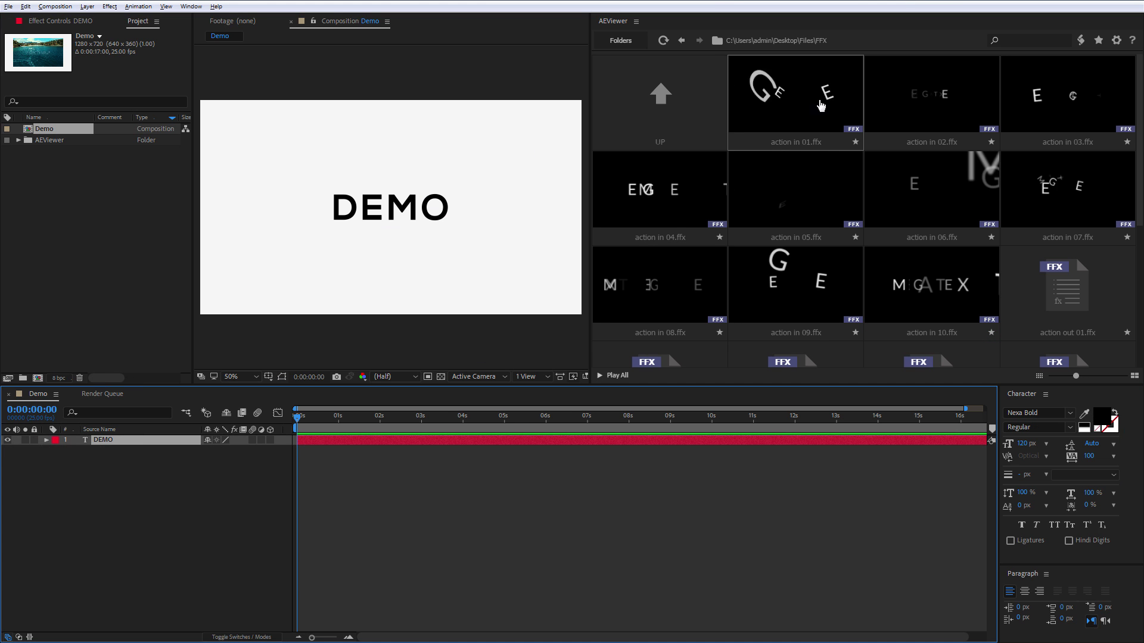
Step: Apply the action in 01.ffx preset to the DEMO title and scrub to preview its animation
double_click(799, 107)
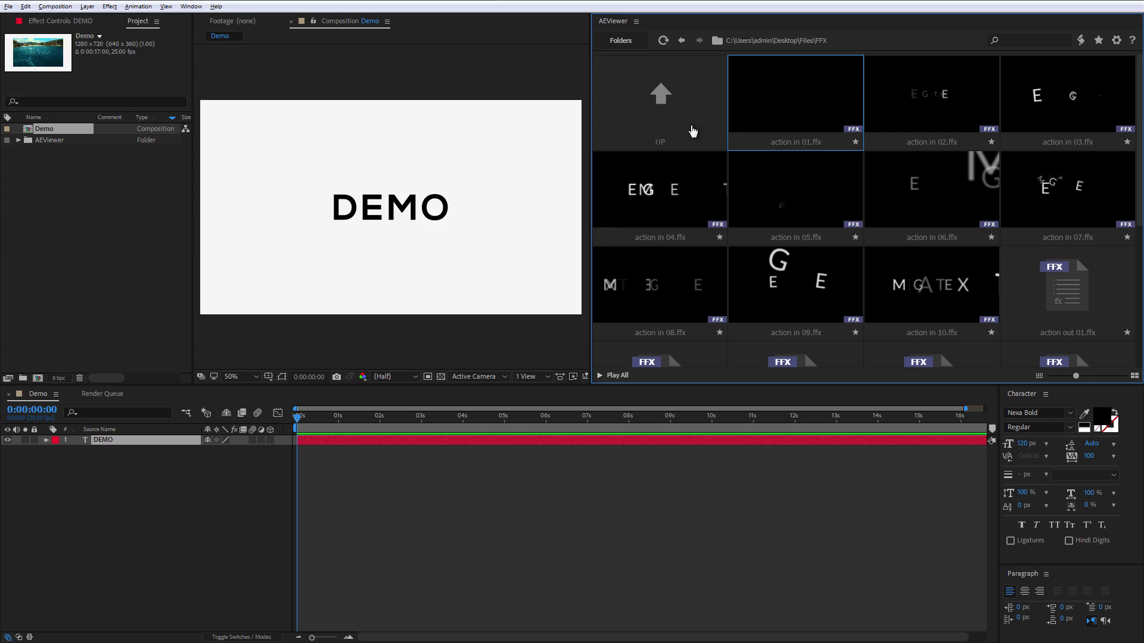
left_click_drag(301, 418, 457, 425)
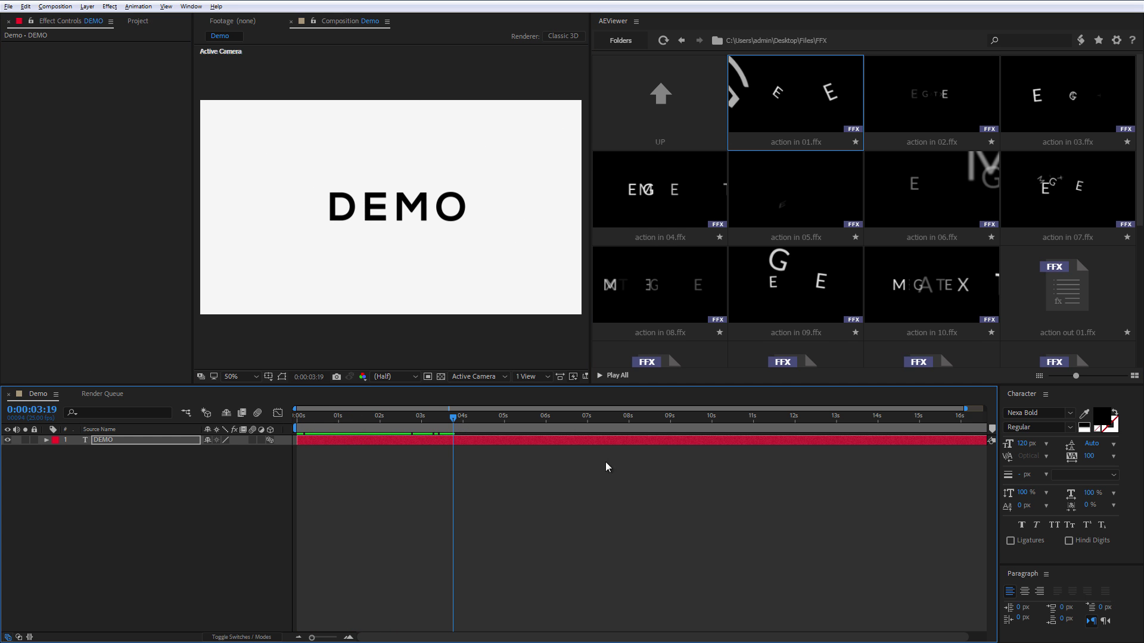
left_click(842, 506)
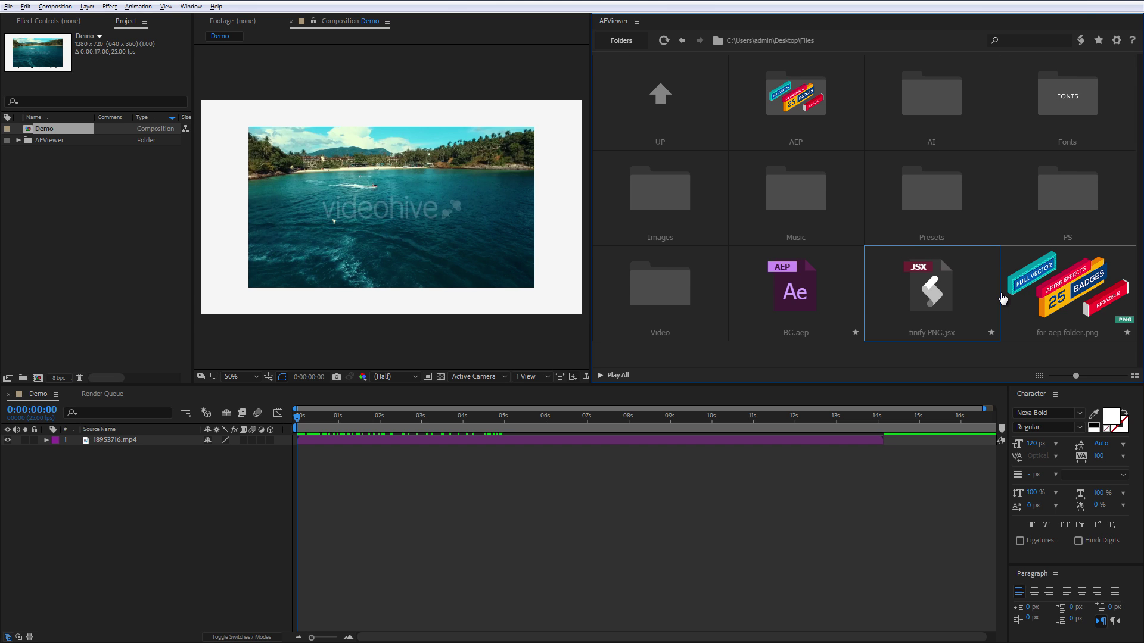
Step: Favourite tinify PNG.jsx and for aep folder.png, check the favourites view, then return to Files
left_click(991, 332)
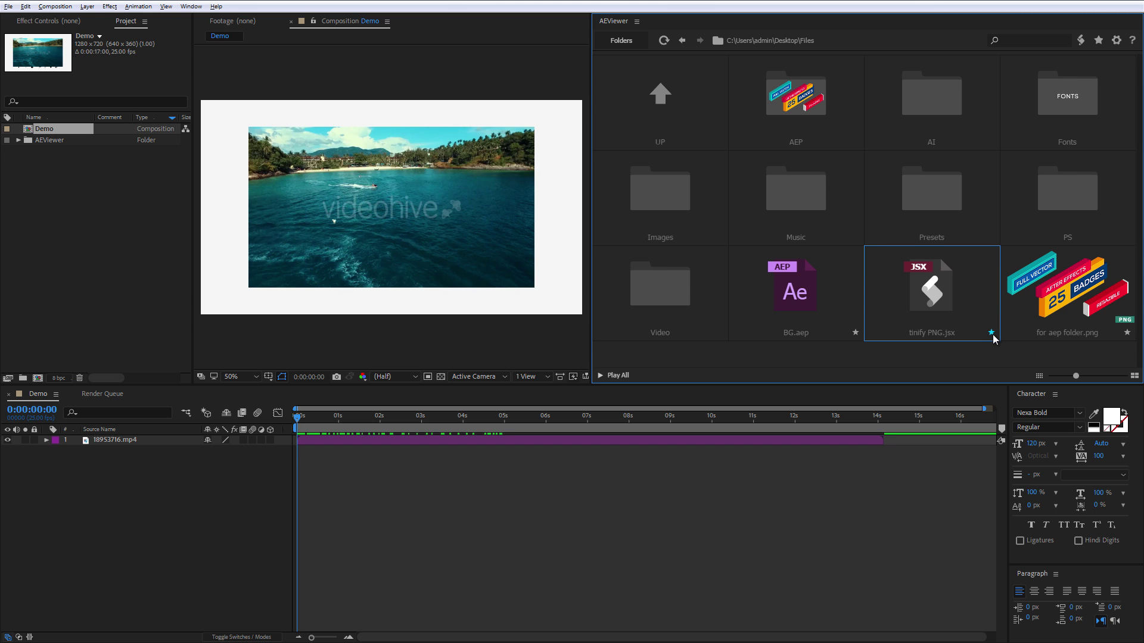
left_click(1127, 333)
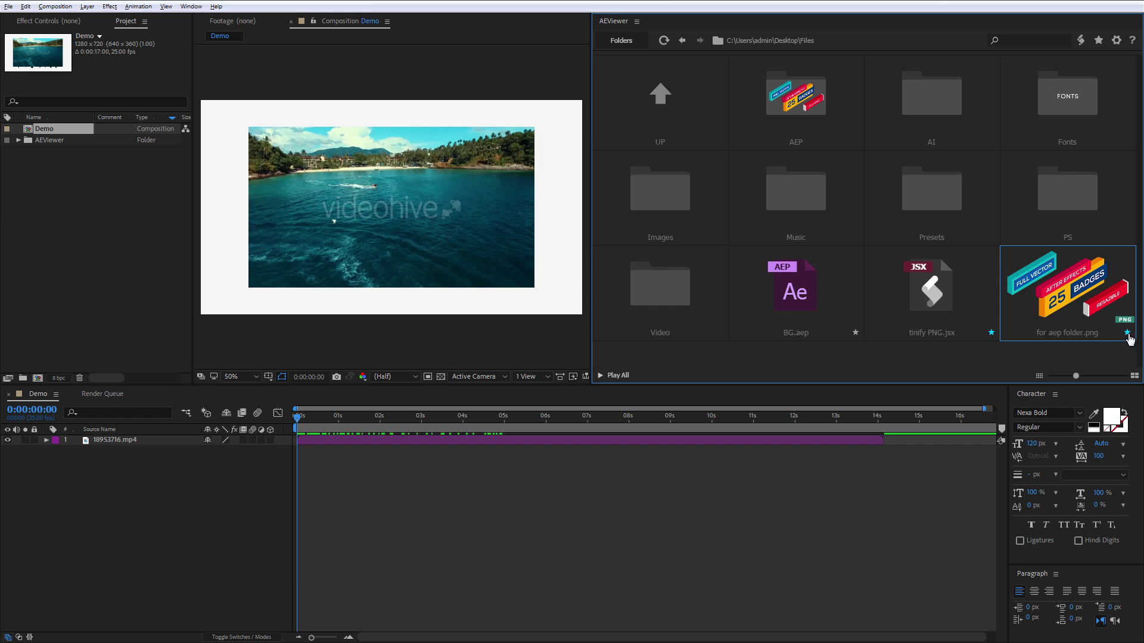
left_click(1099, 40)
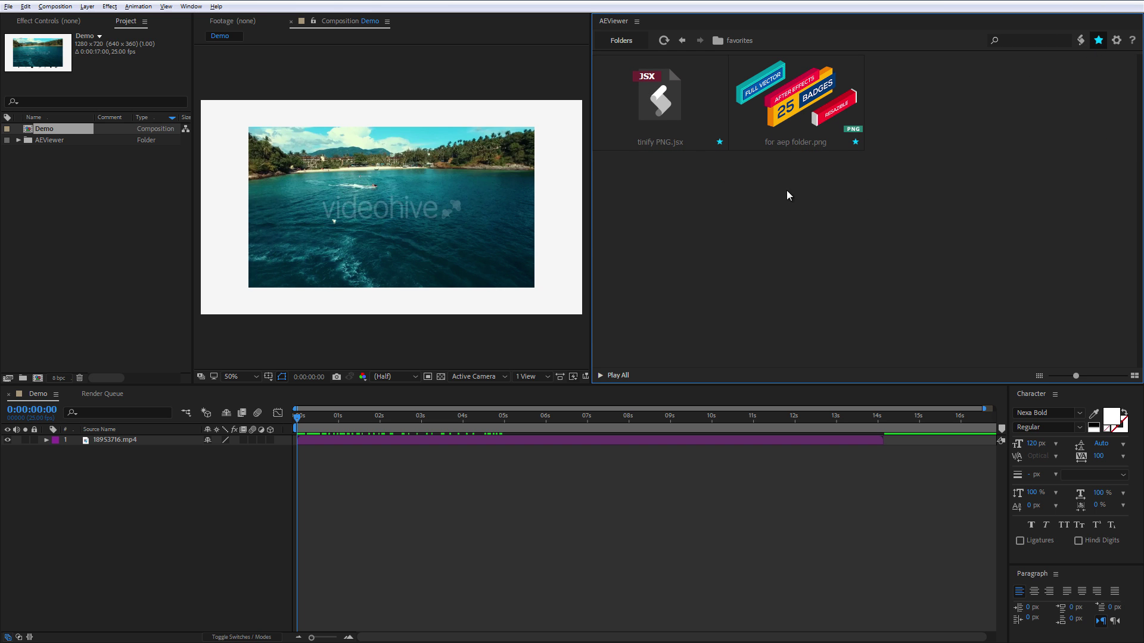
left_click(1099, 41)
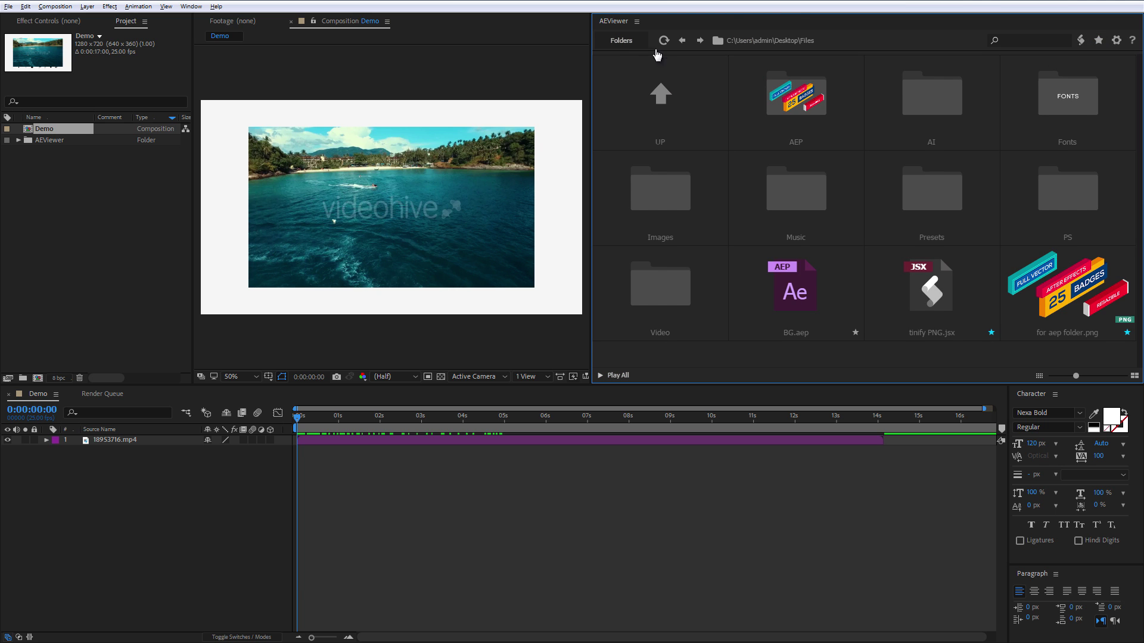
Step: Rename the AI favourite folder to Illustrator
left_click(631, 43)
left_click(703, 65)
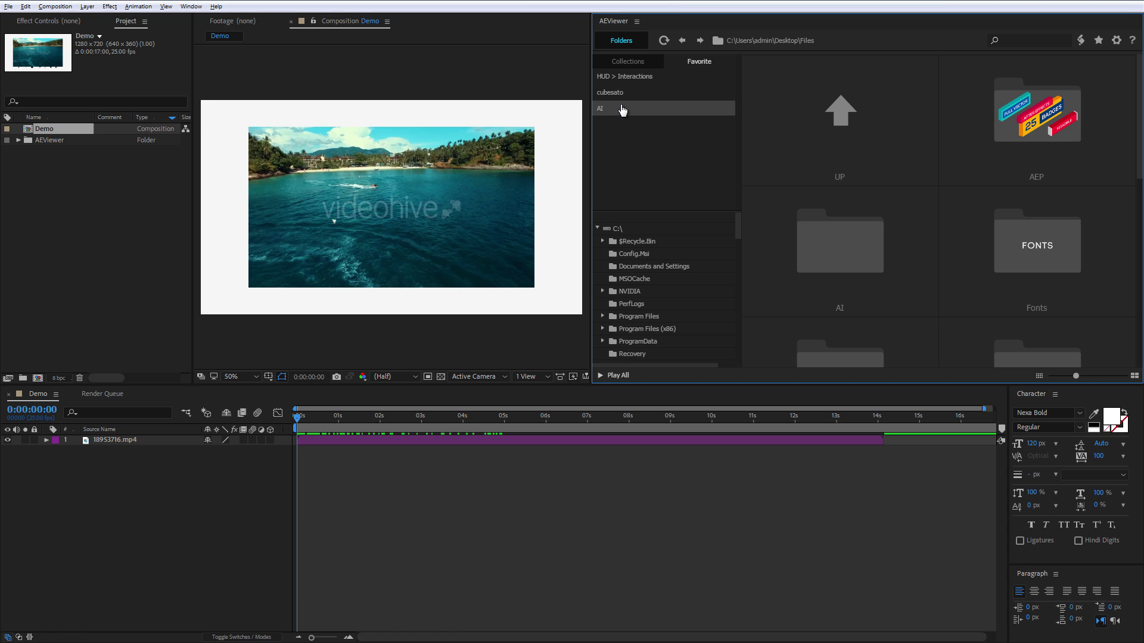
left_click(626, 109)
right_click(627, 109)
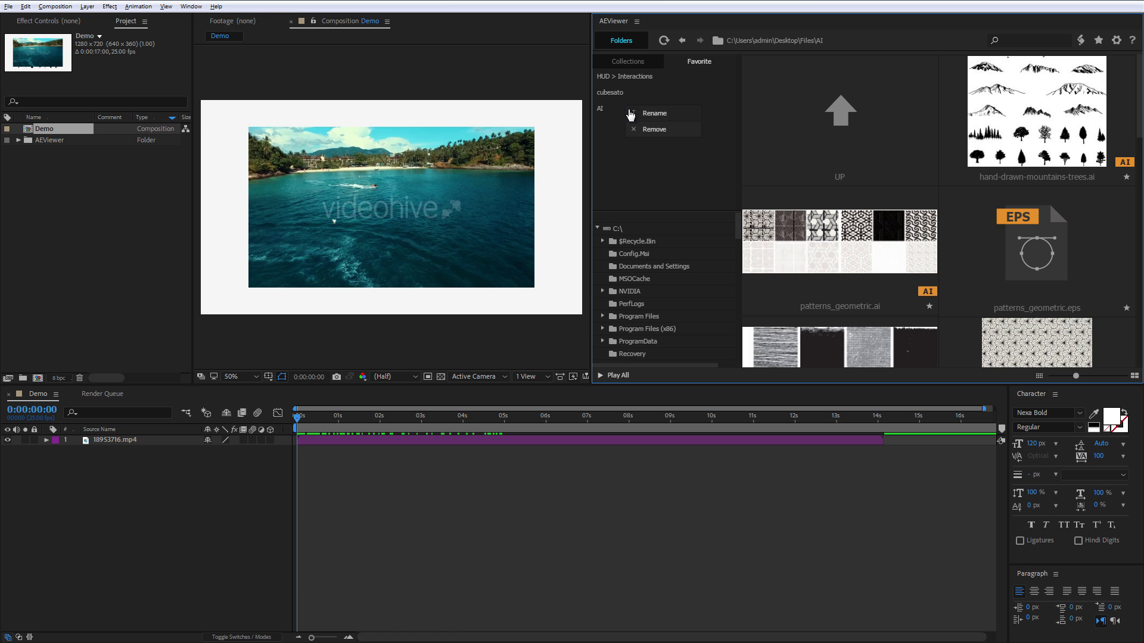
left_click(655, 122)
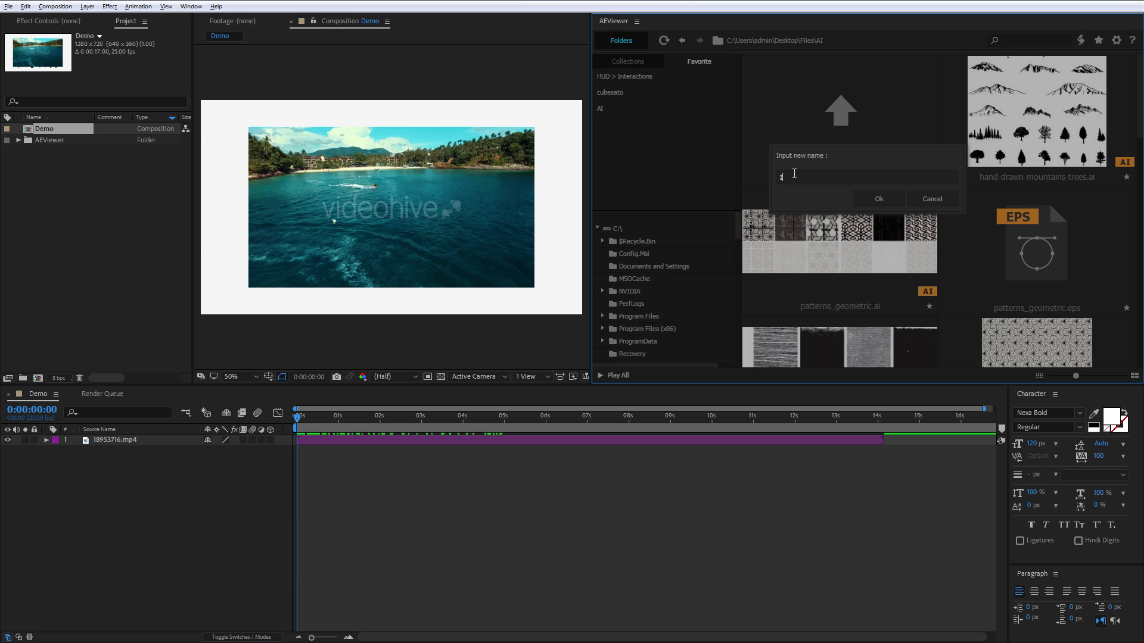
left_click(879, 197)
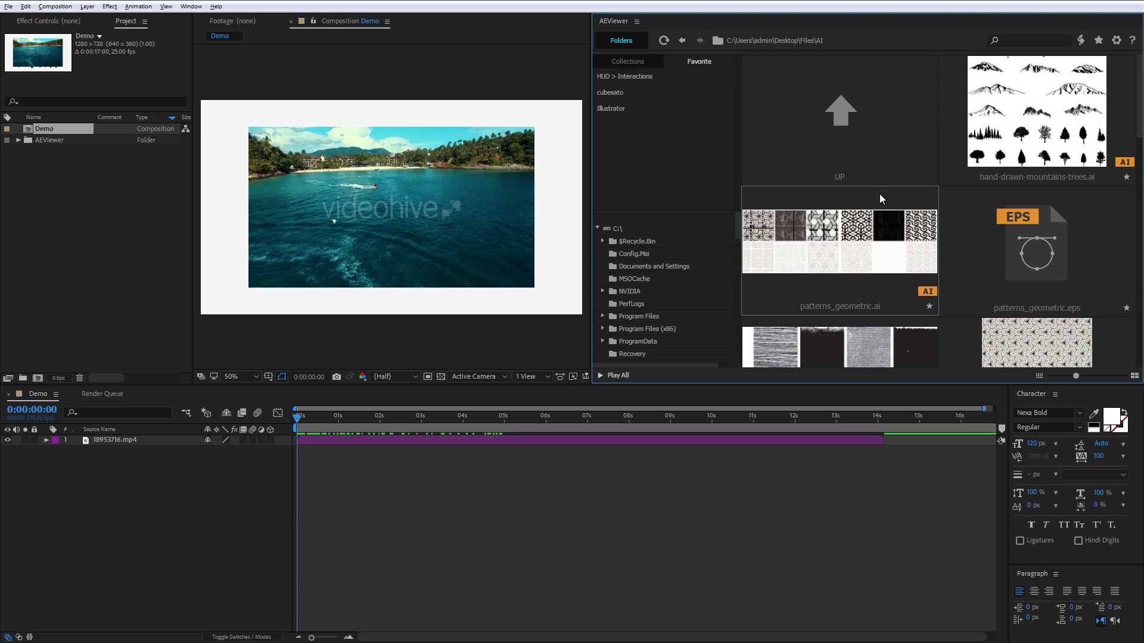
left_click(628, 61)
Step: Create a new collection named Patterns and return to the AI folder's files
left_click(713, 202)
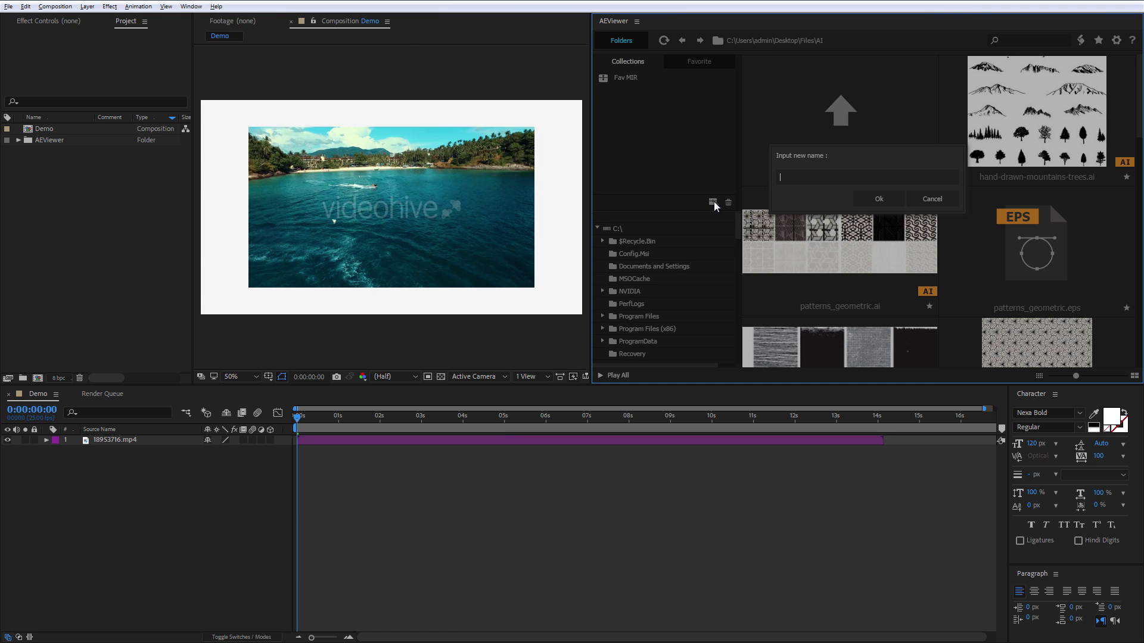
type("Patterns")
left_click(867, 202)
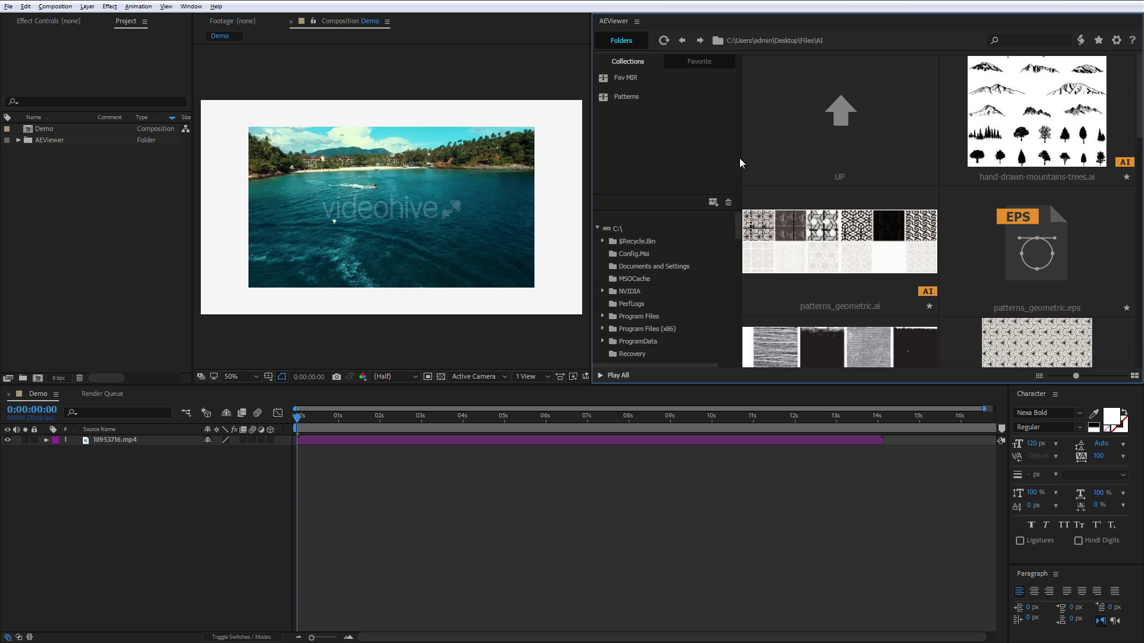
left_click(630, 94)
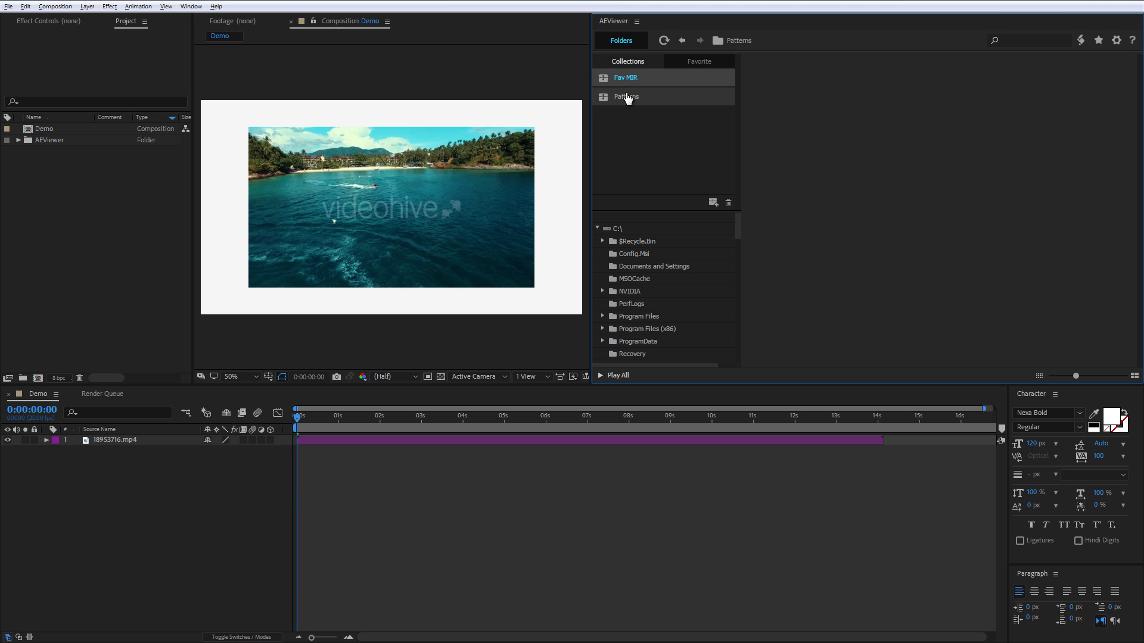
left_click(625, 100)
left_click(626, 78)
left_click(680, 41)
left_click(680, 42)
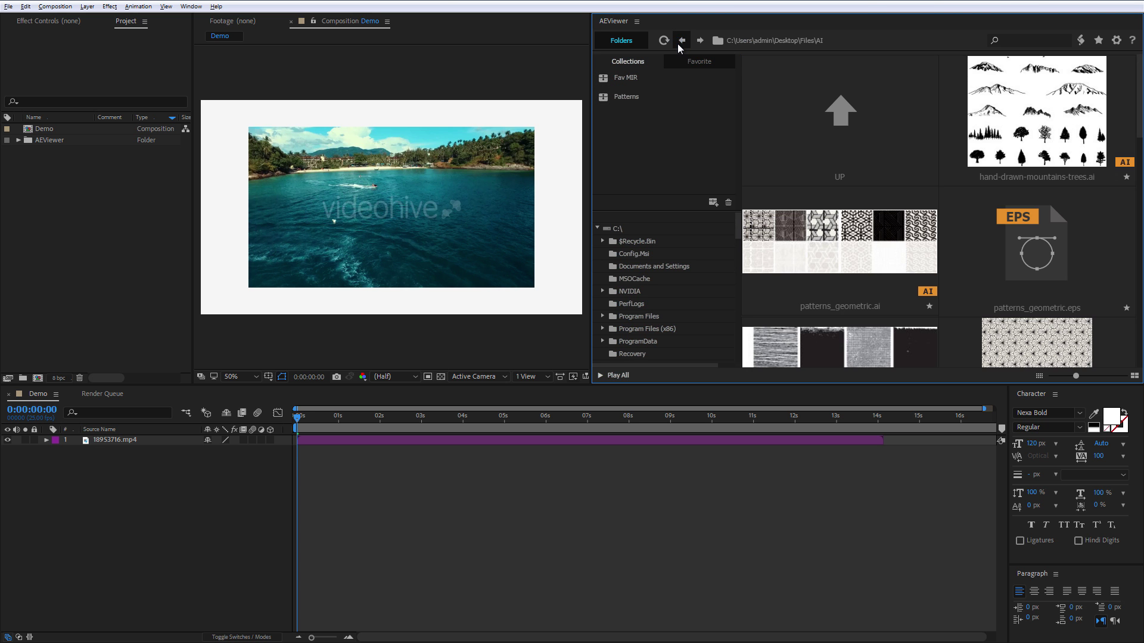
Step: Add pattern_geometric_1(black), pattern_geometric_1(white) and pattern_geometric_2(black) JPGs to Patterns
scroll(909, 258, "down", 2)
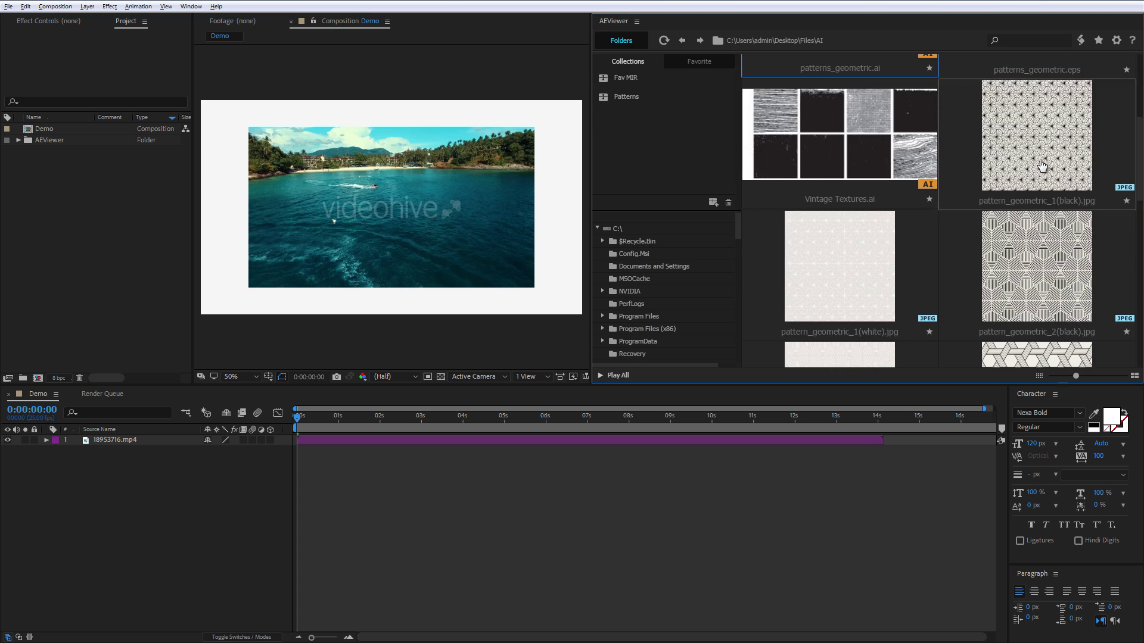
left_click_drag(1043, 167, 626, 97)
left_click_drag(840, 262, 625, 96)
left_click_drag(999, 295, 654, 100)
left_click(654, 100)
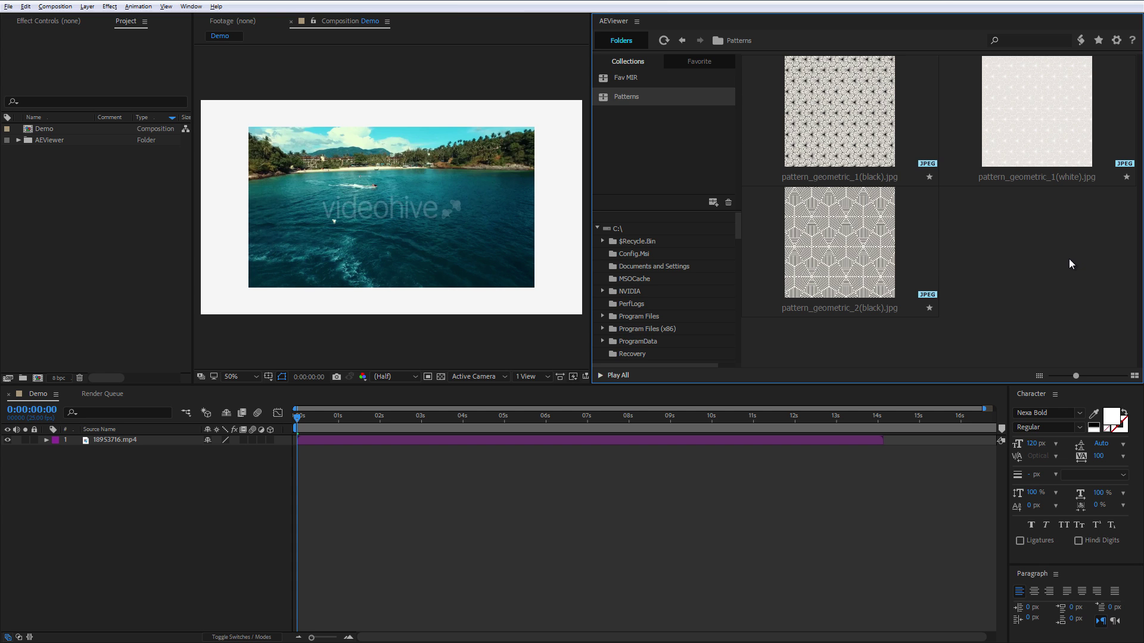
right_click(636, 101)
left_click(652, 168)
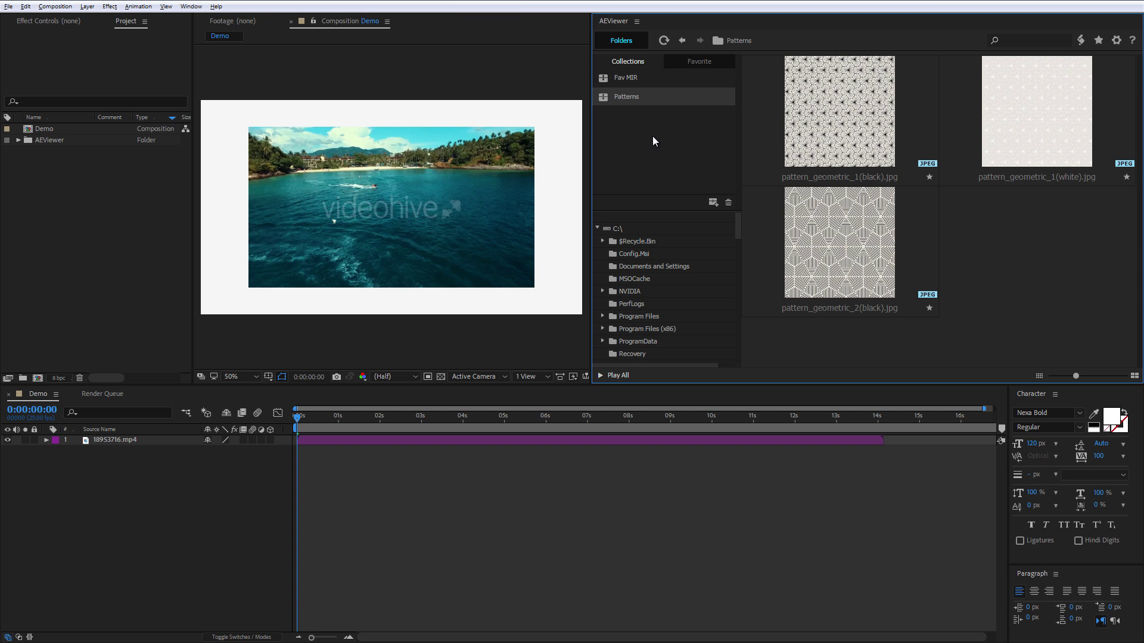